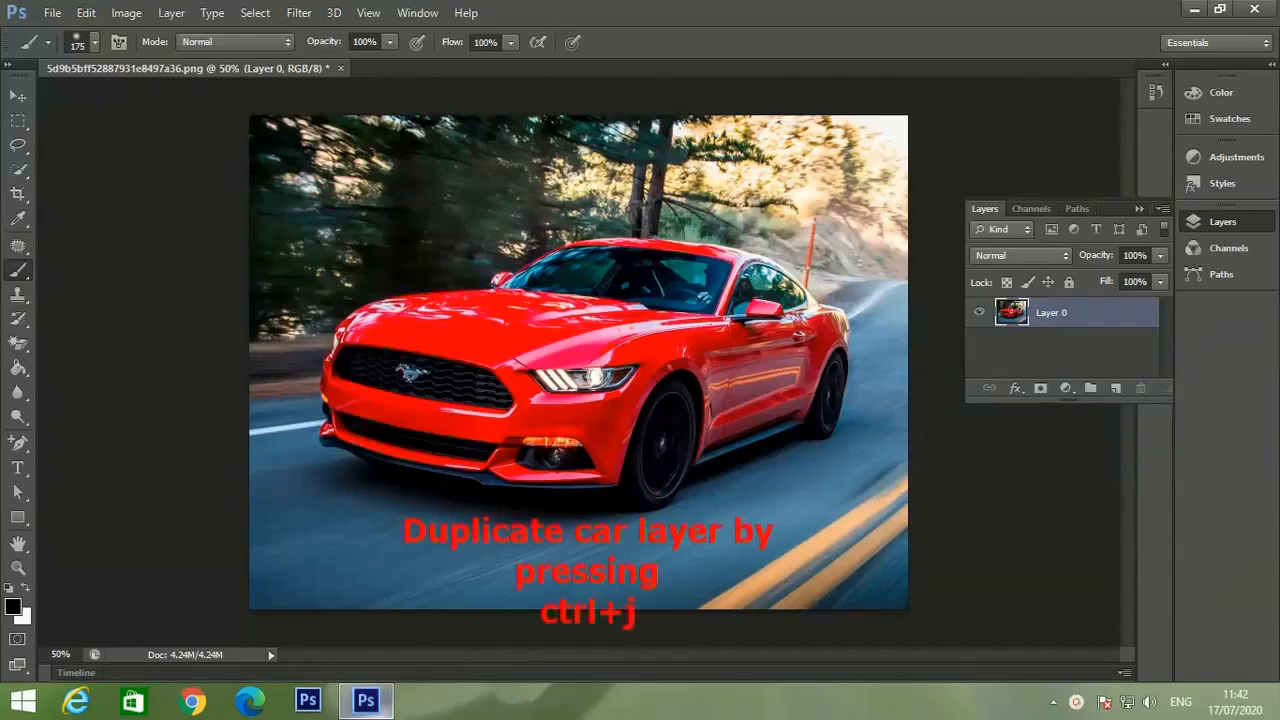
Duplicate the car layer and hide the original Layer 0
key(ctrl+j)
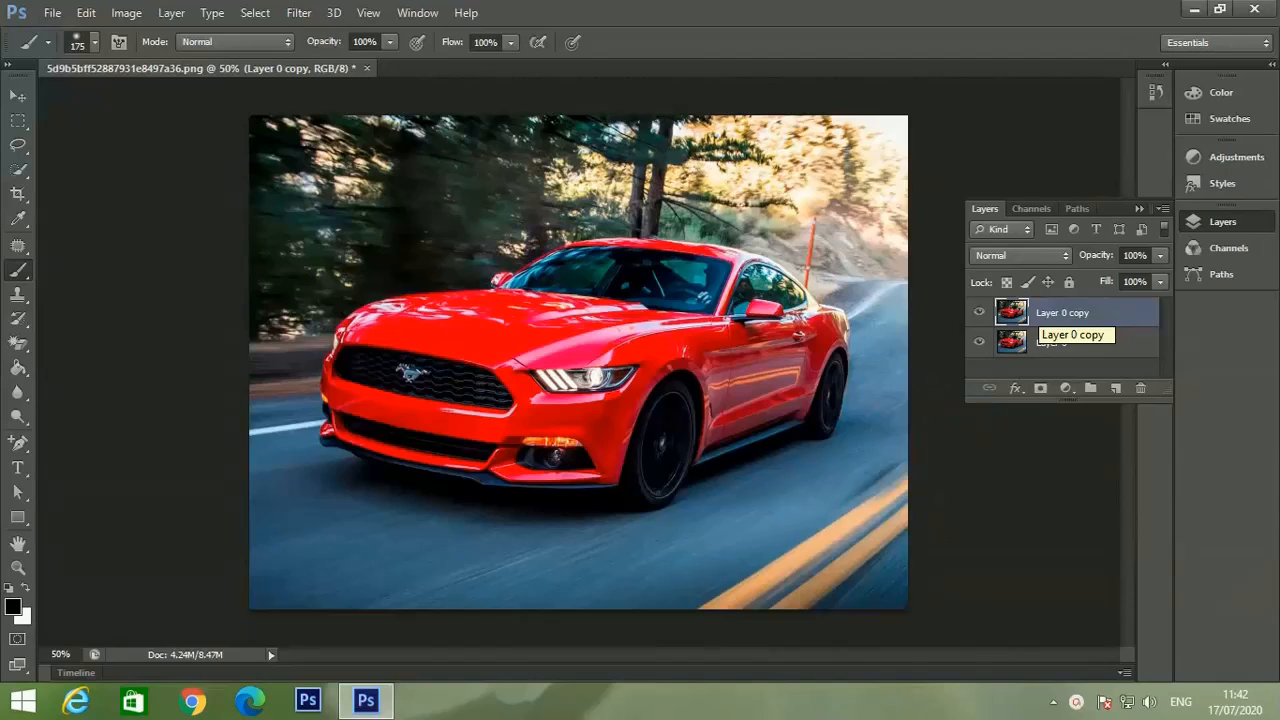
click(979, 342)
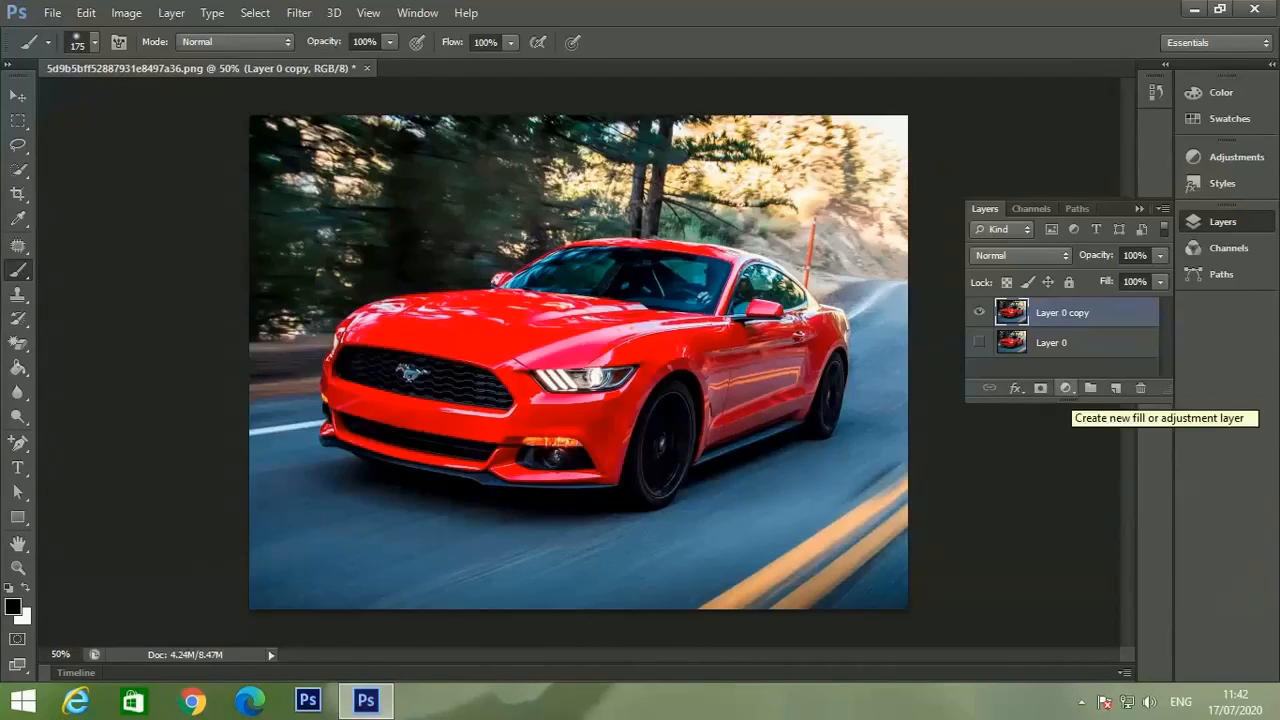
Add a Hue/Saturation adjustment layer above the car copy with saturation set to -100
click(1065, 388)
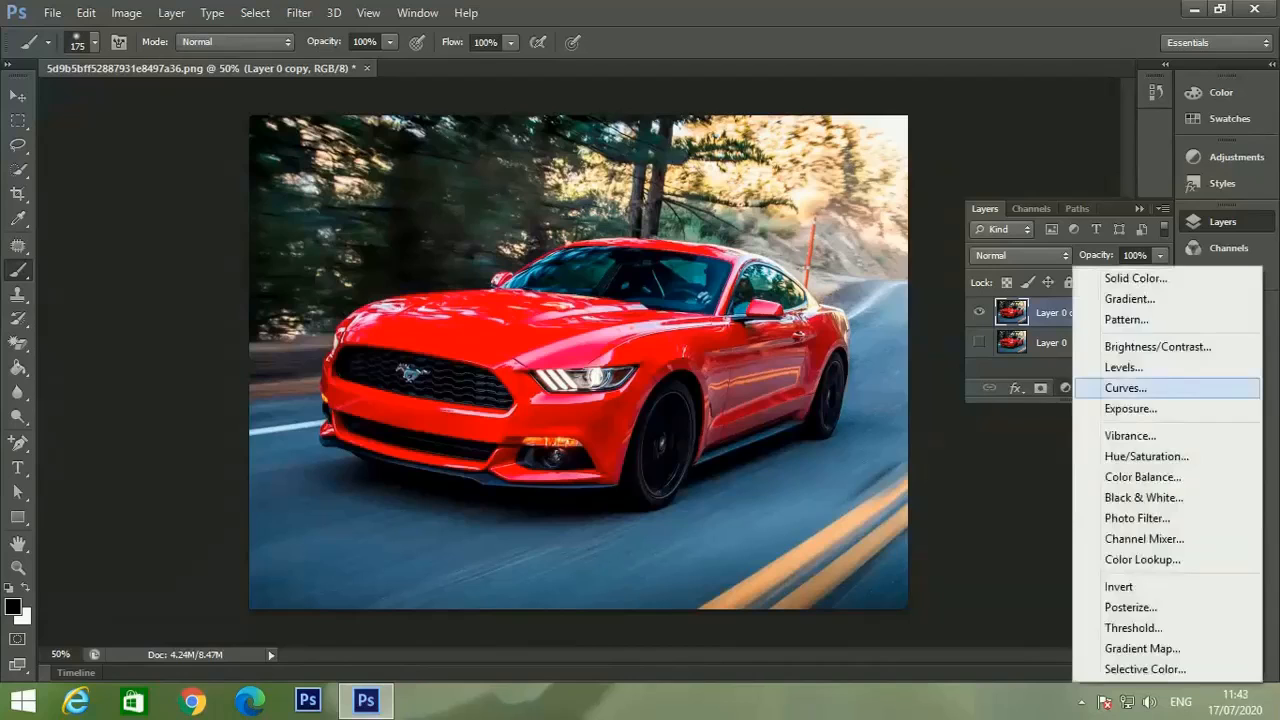
click(1146, 456)
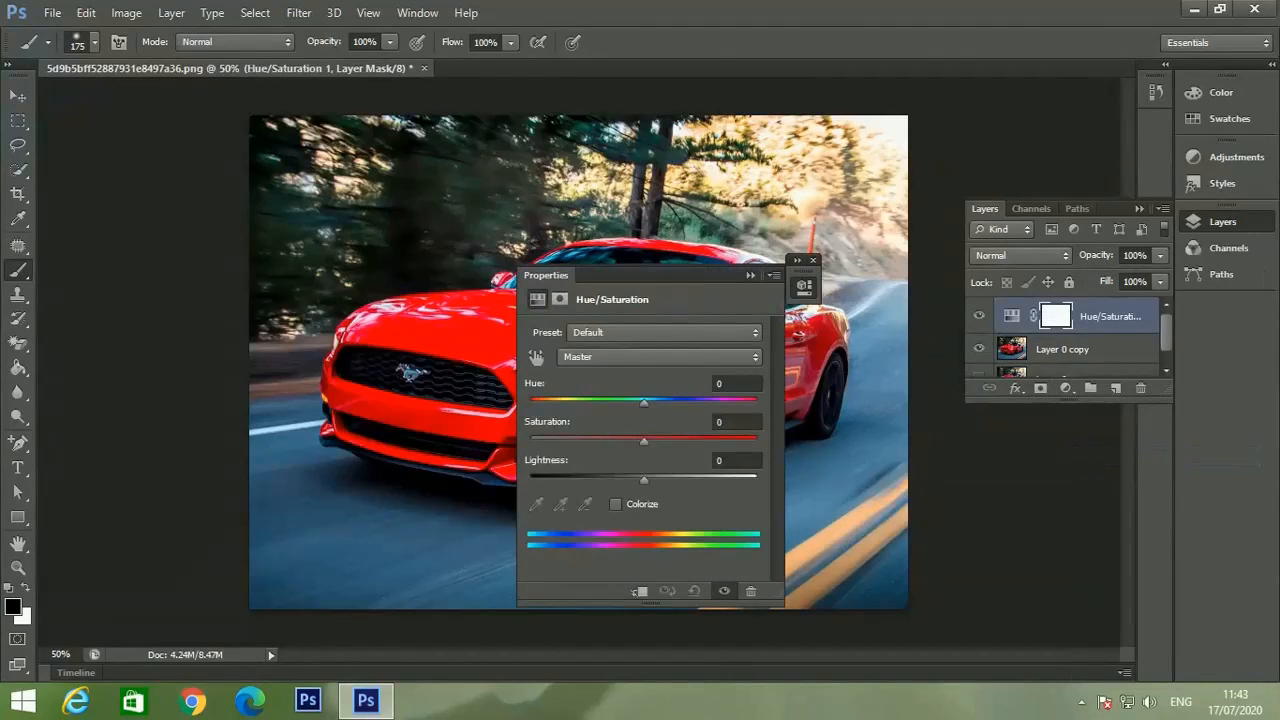
drag(643, 441, 530, 441)
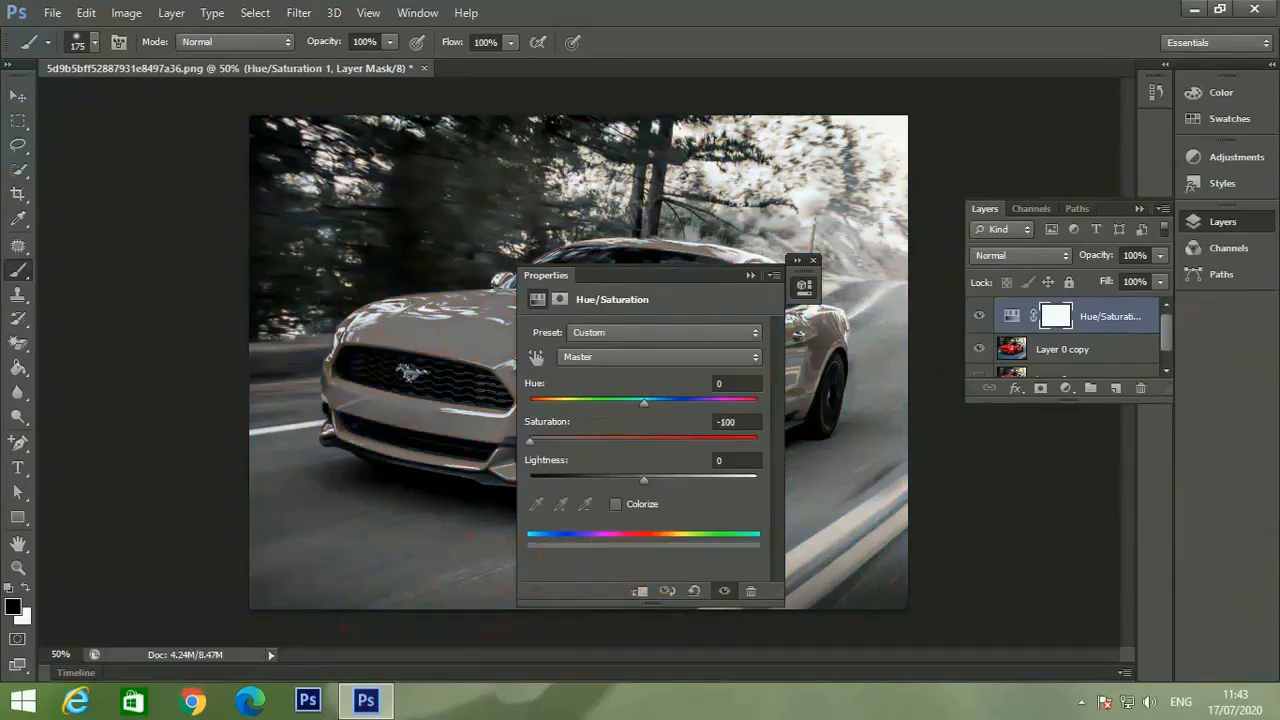
click(750, 275)
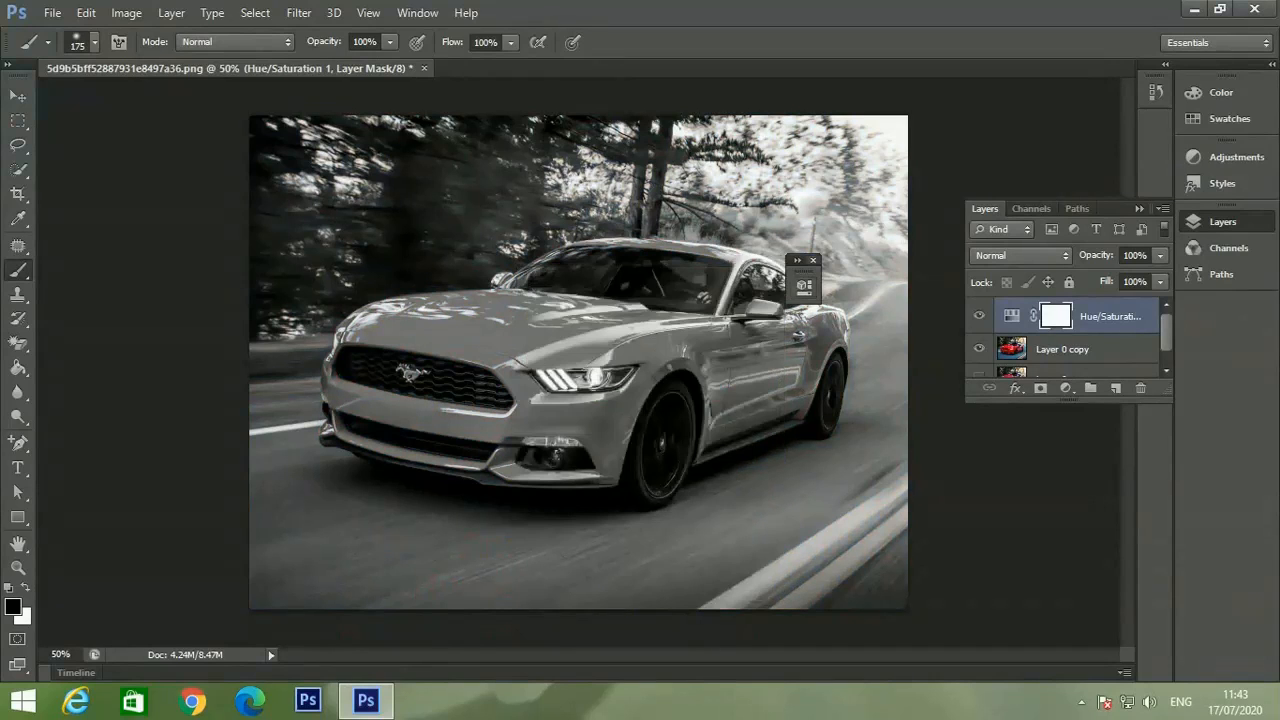
click(813, 260)
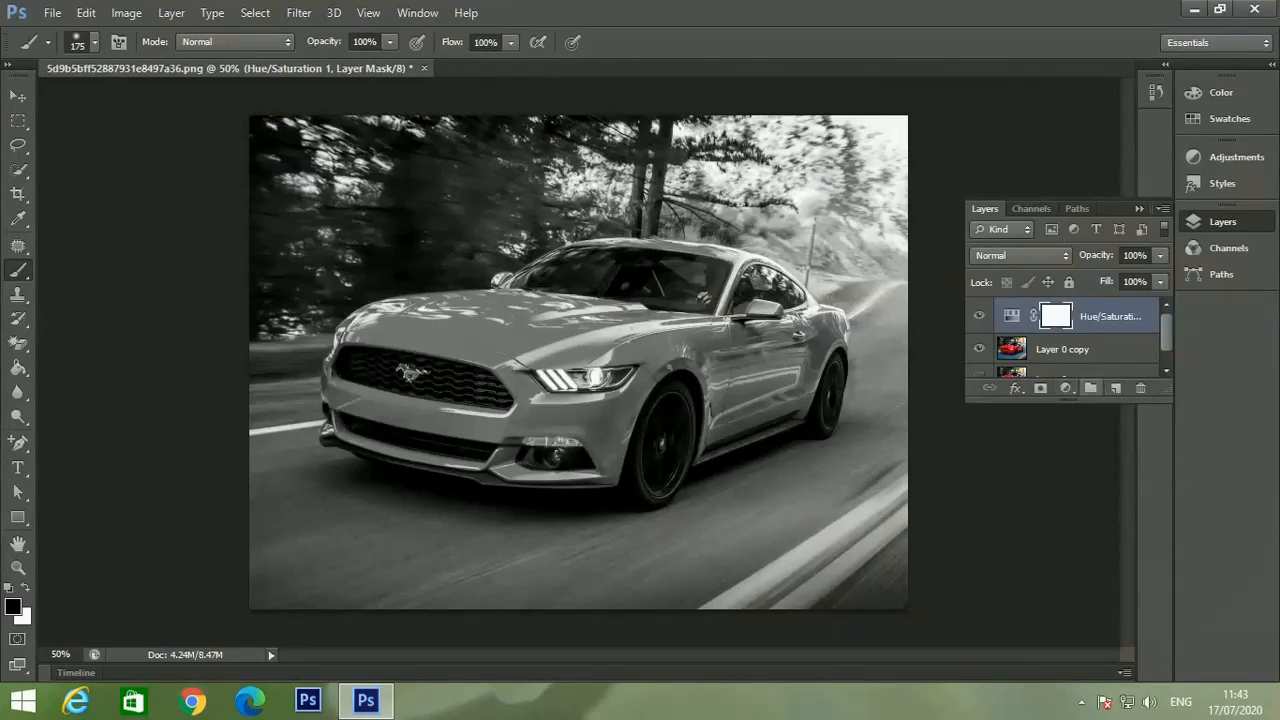
Create a new layer above the Hue/Saturation adjustment and set the foreground color to blue, about #0b81b3
click(1115, 388)
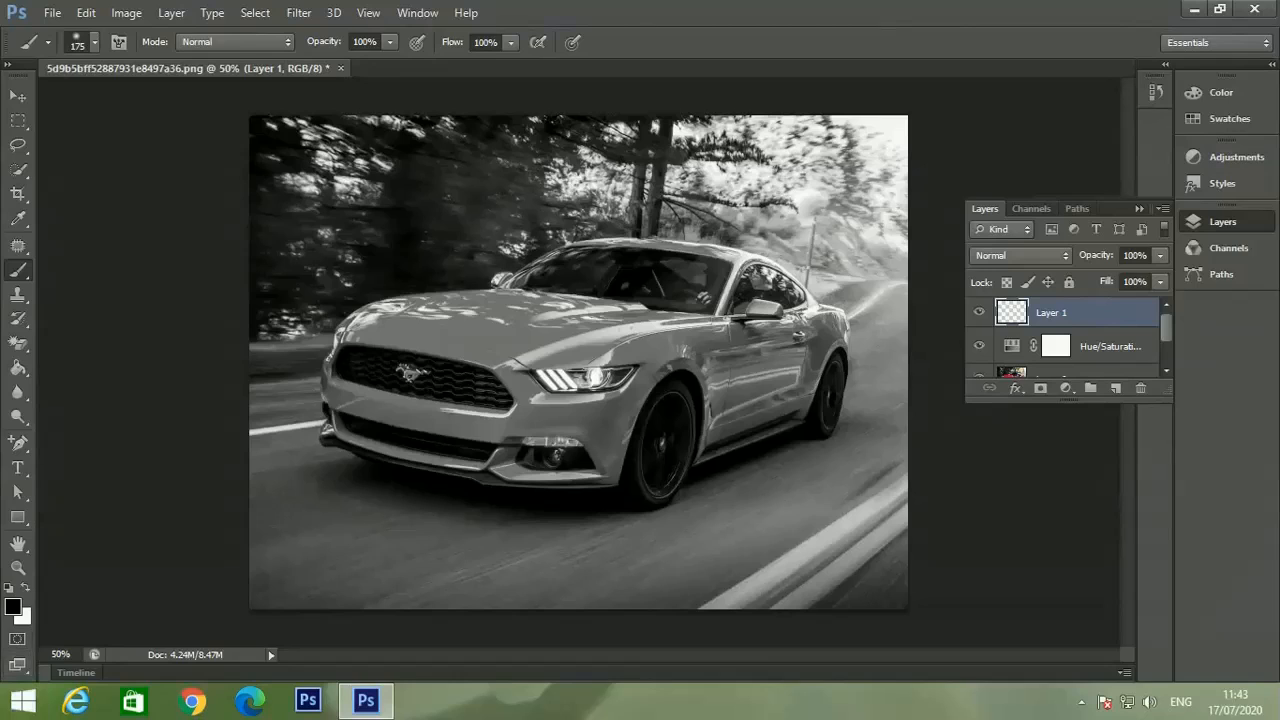
key(i)
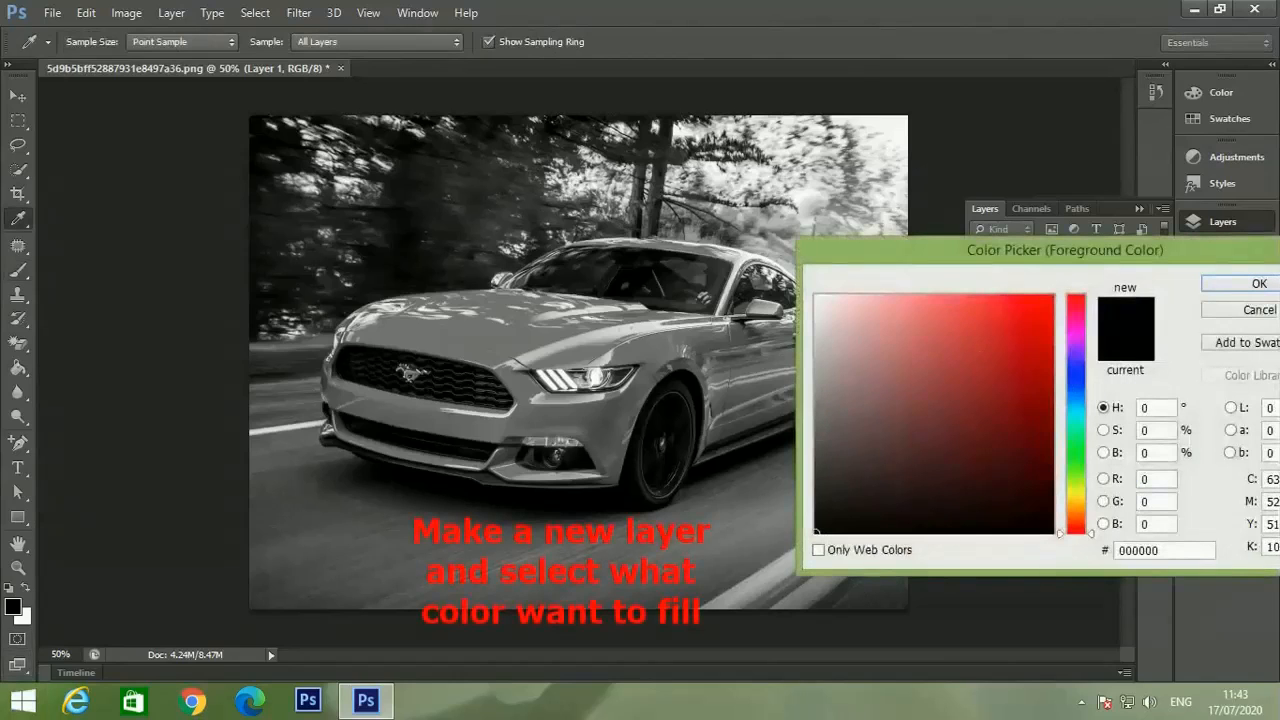
drag(1076, 398, 1039, 366)
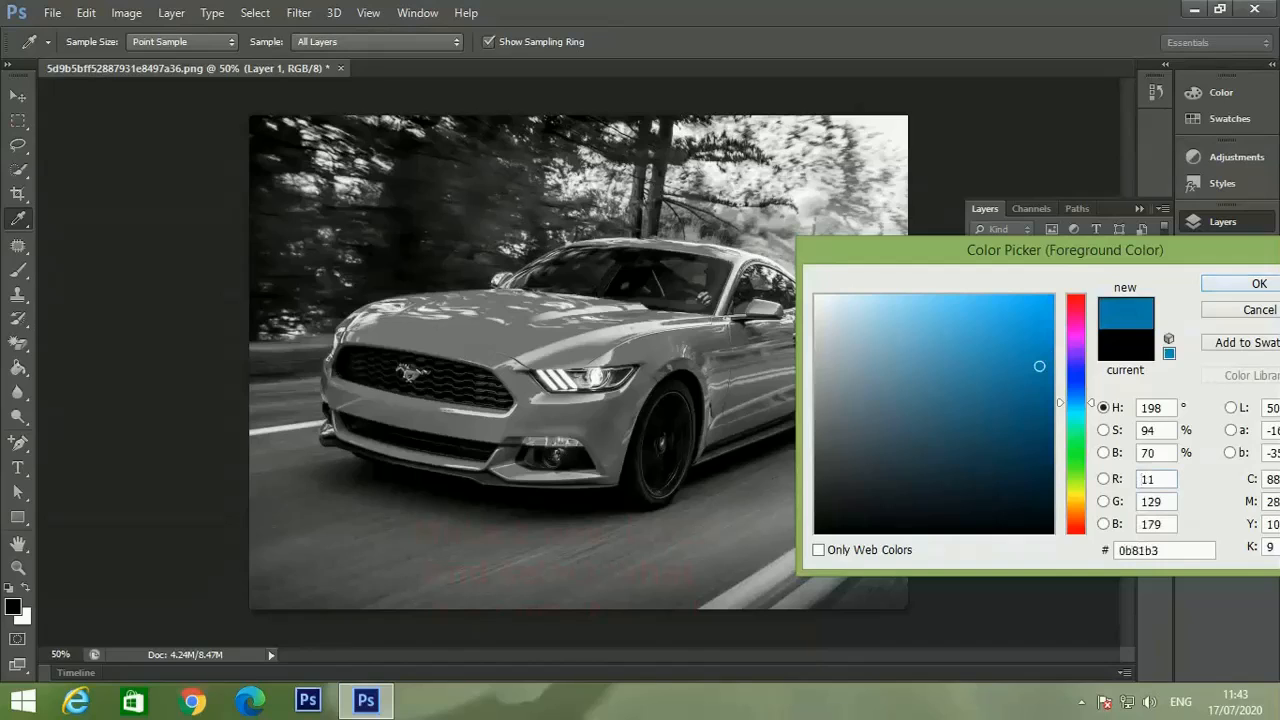
key(Return)
key(b)
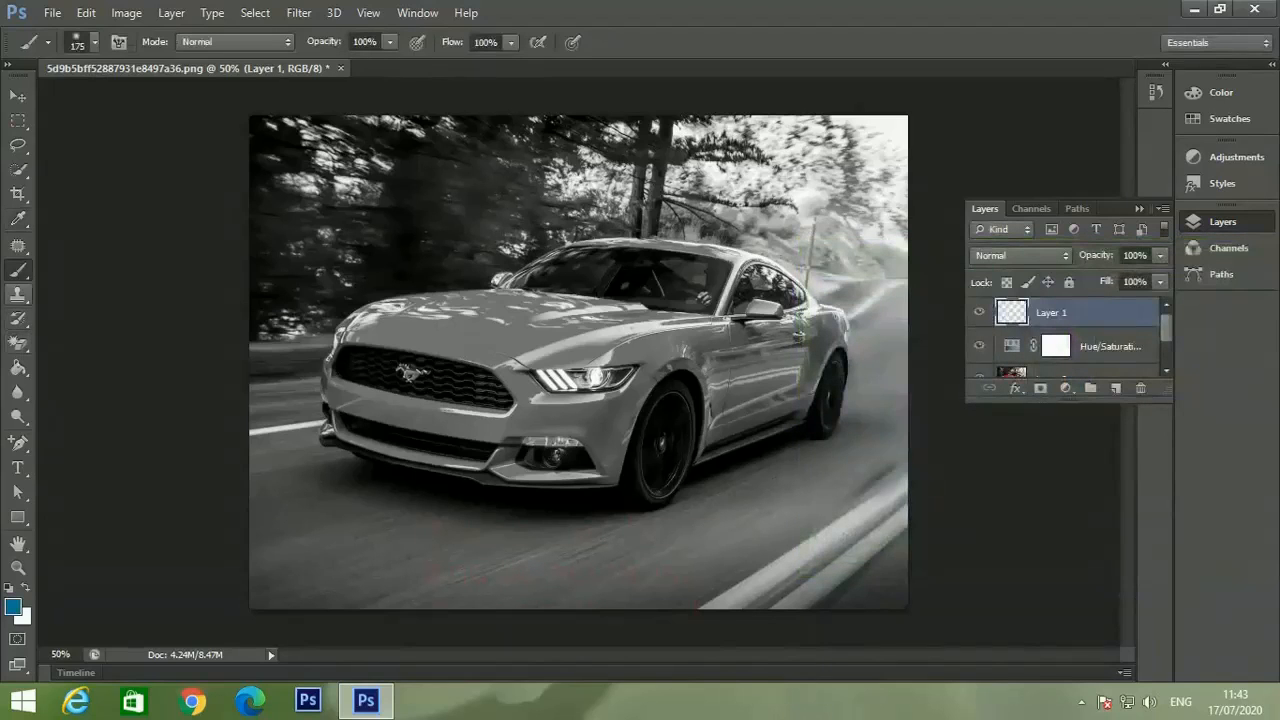
Fill Layer 1 with the blue foreground color using the Paint Bucket and set its blending mode to Color
click(18, 367)
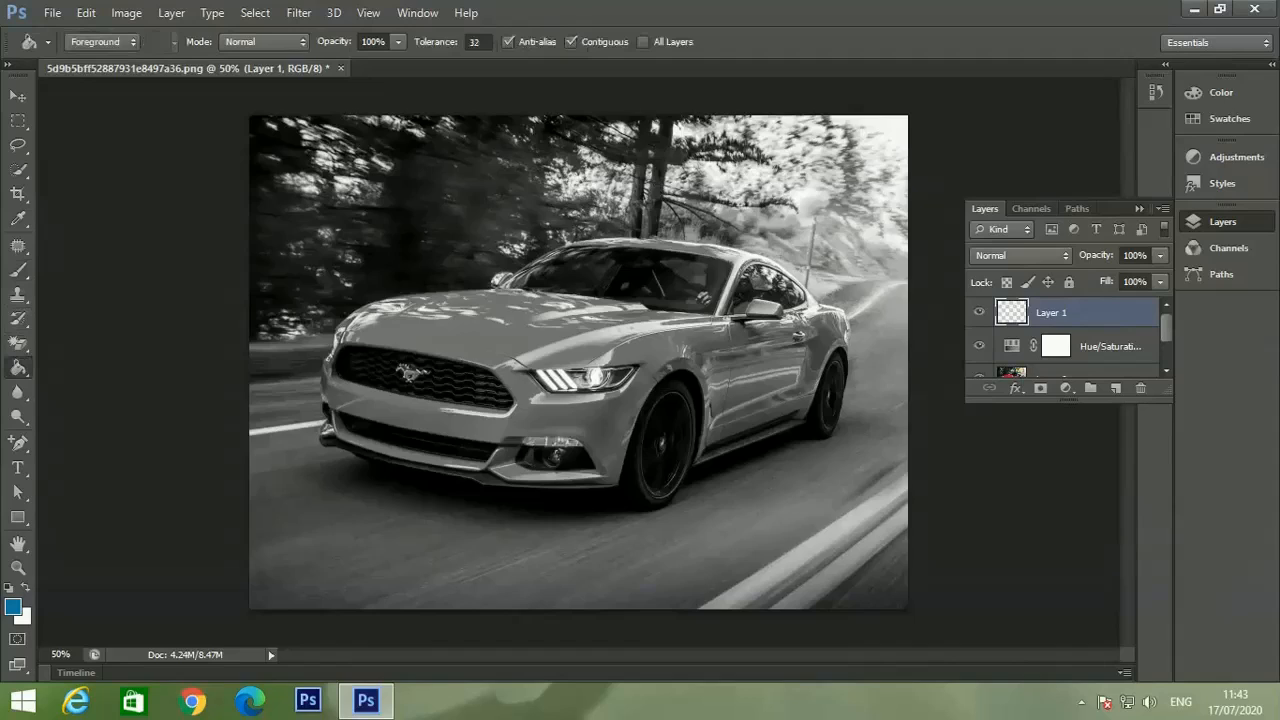
click(578, 362)
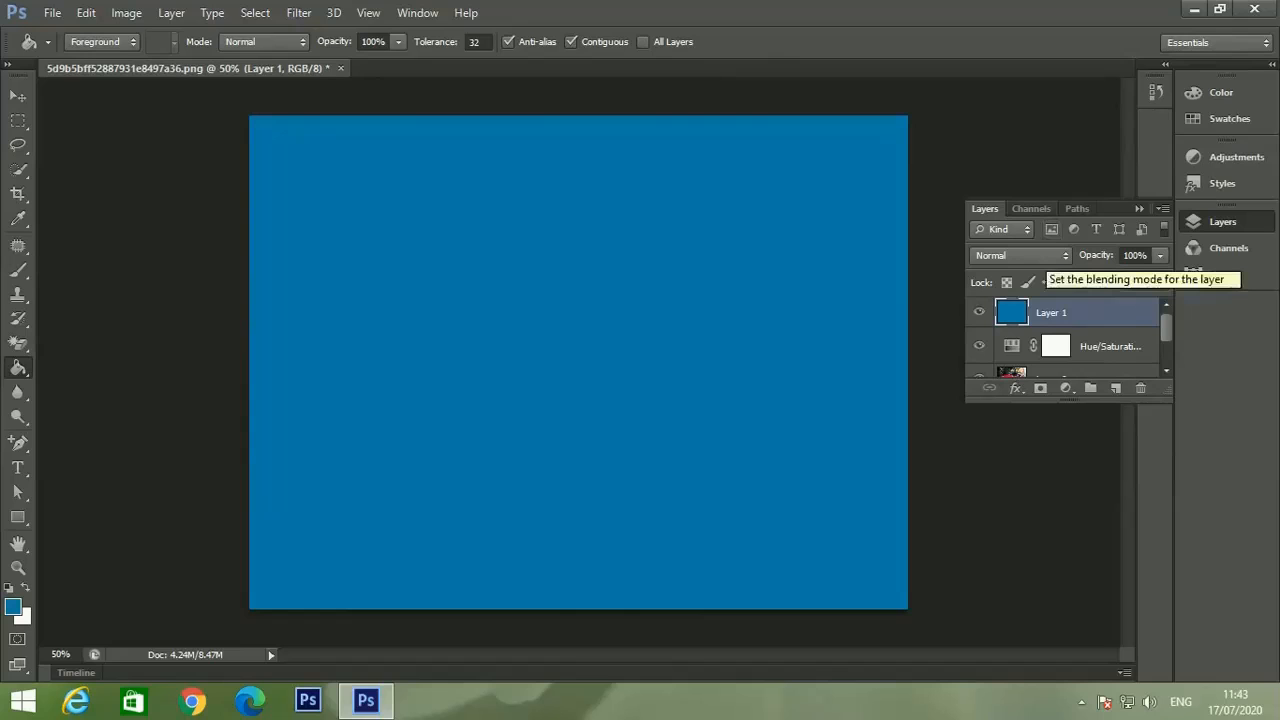
click(1040, 256)
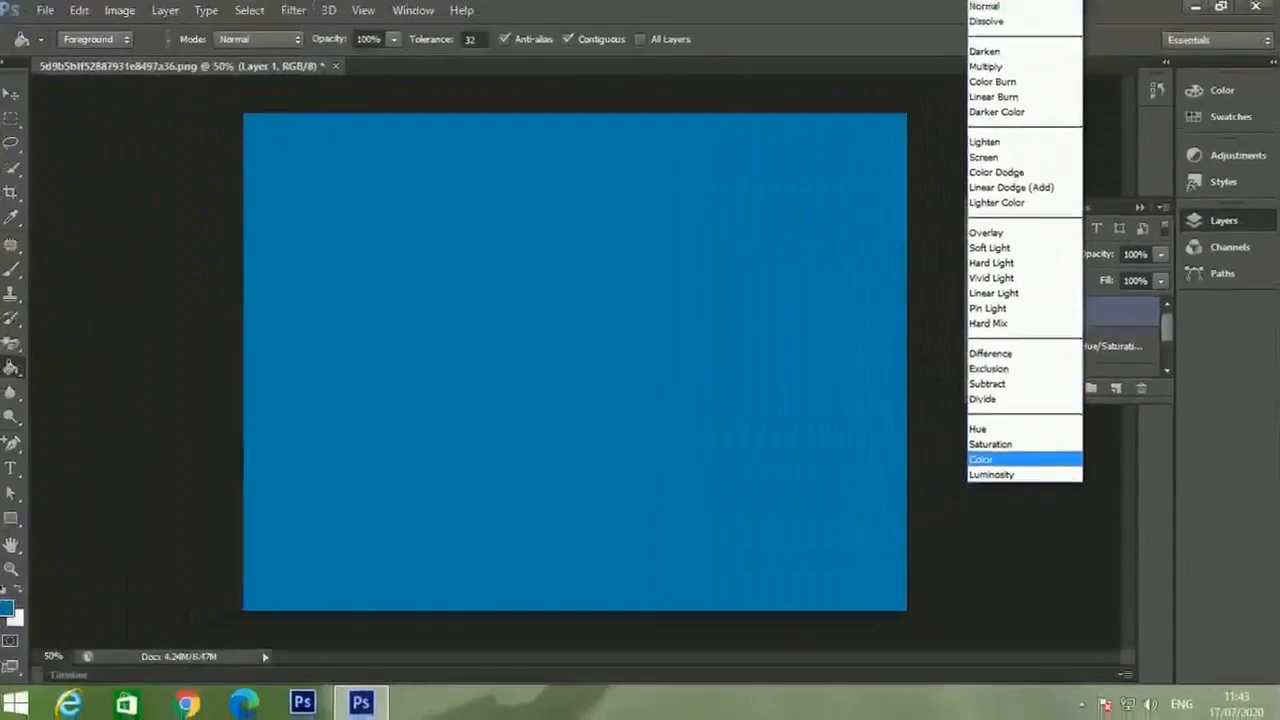
click(560, 494)
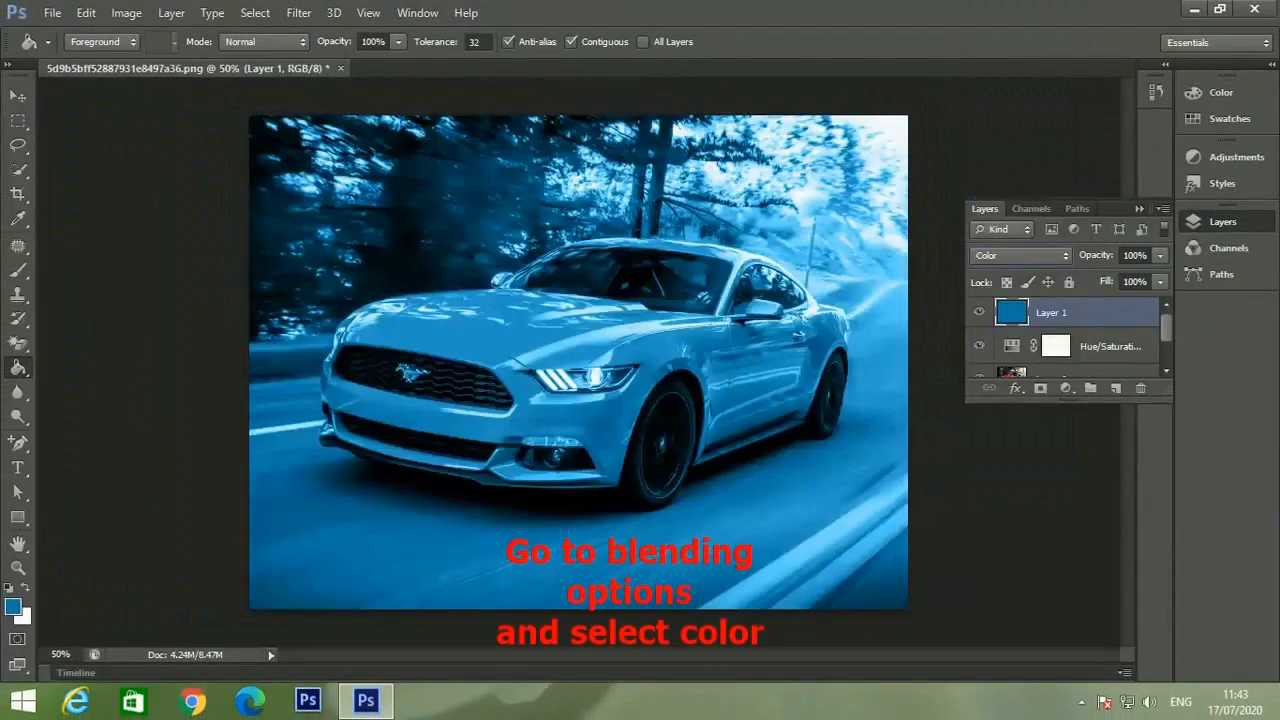
Duplicate Layer 0 copy and move the duplicate to the top of the layer stack, above Layer 1
scroll(1065, 335, down, 3)
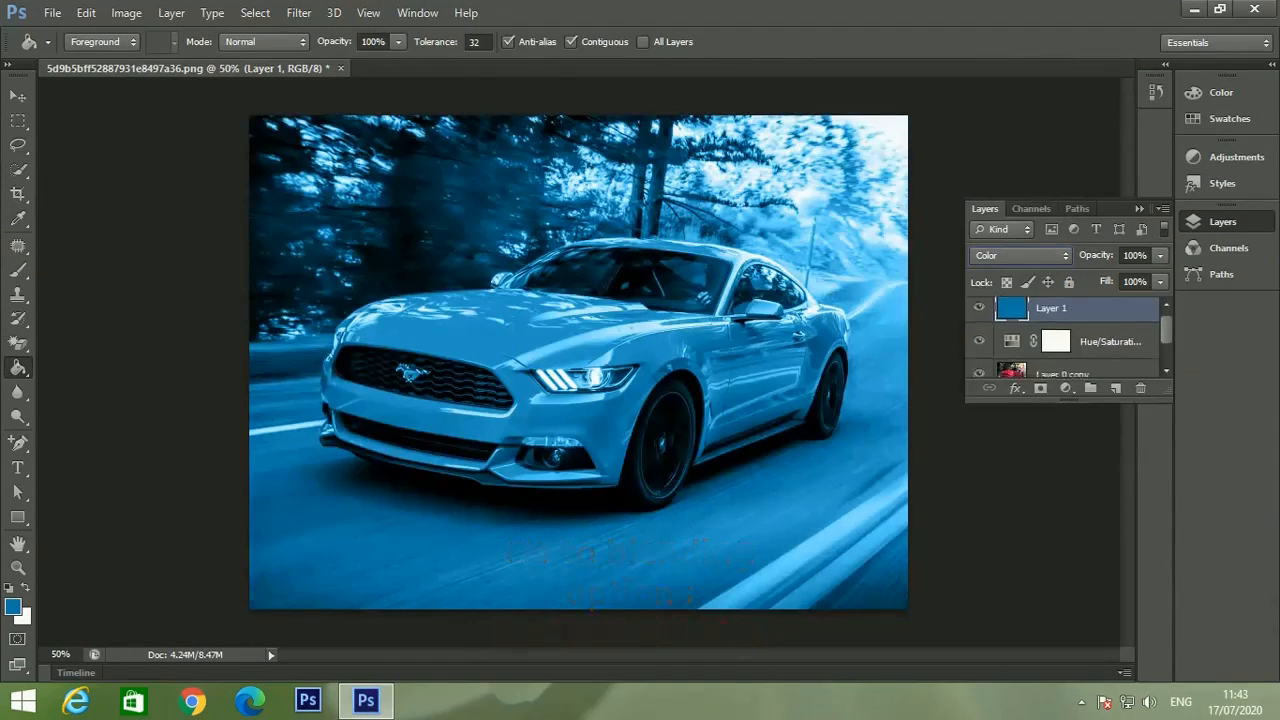
click(1063, 332)
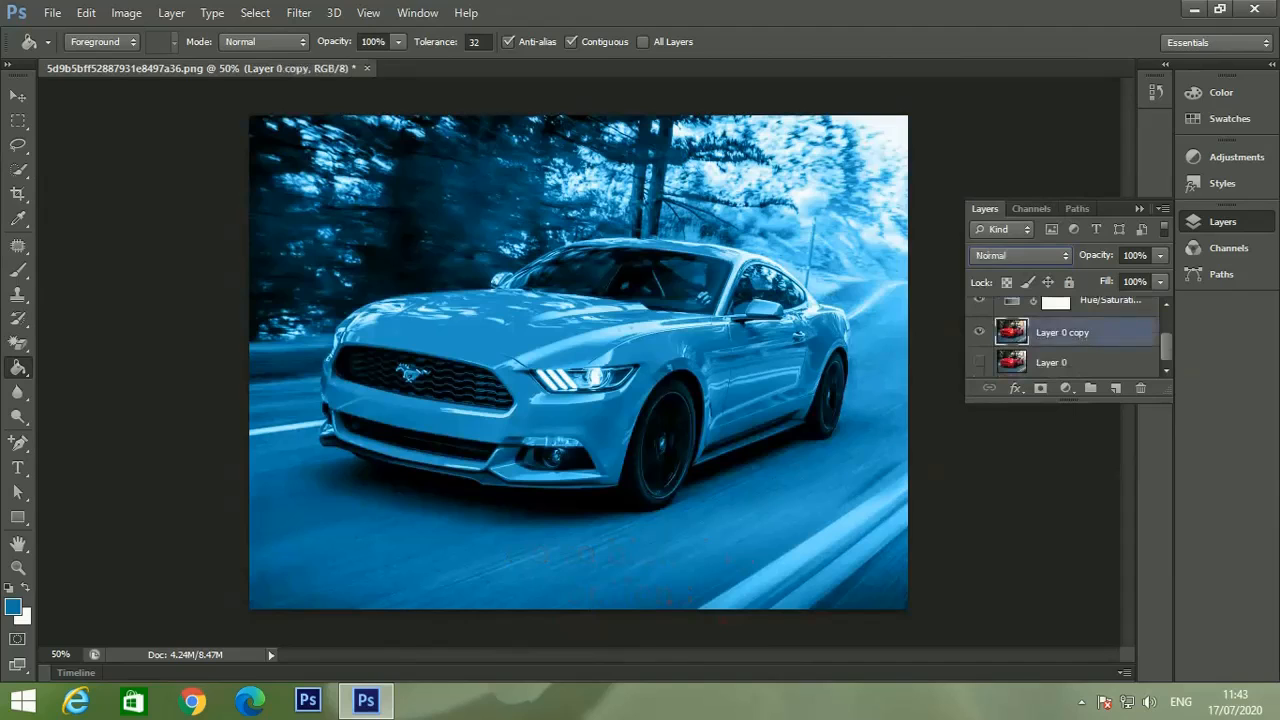
key(ctrl+j)
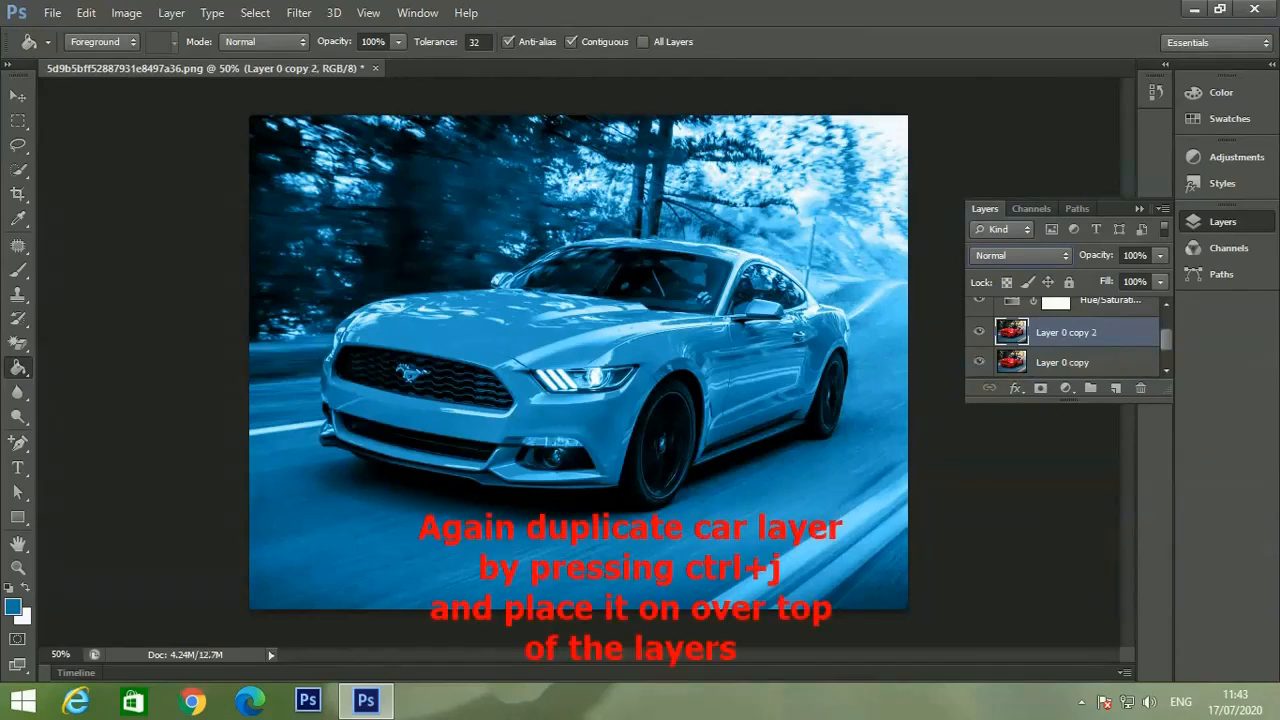
scroll(1066, 337, down, 1)
drag(1066, 321, 1066, 311)
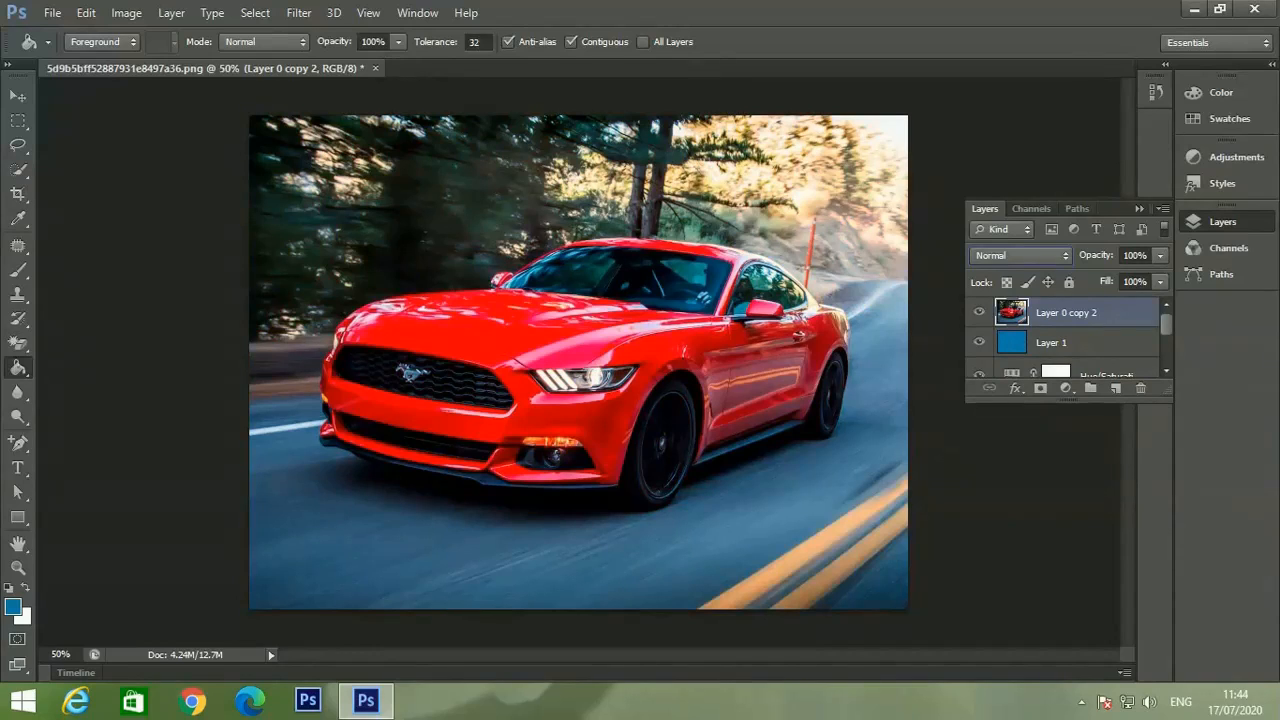
Add a layer mask to Layer 0 copy 2 and ready the Brush tool with black as foreground color
click(18, 270)
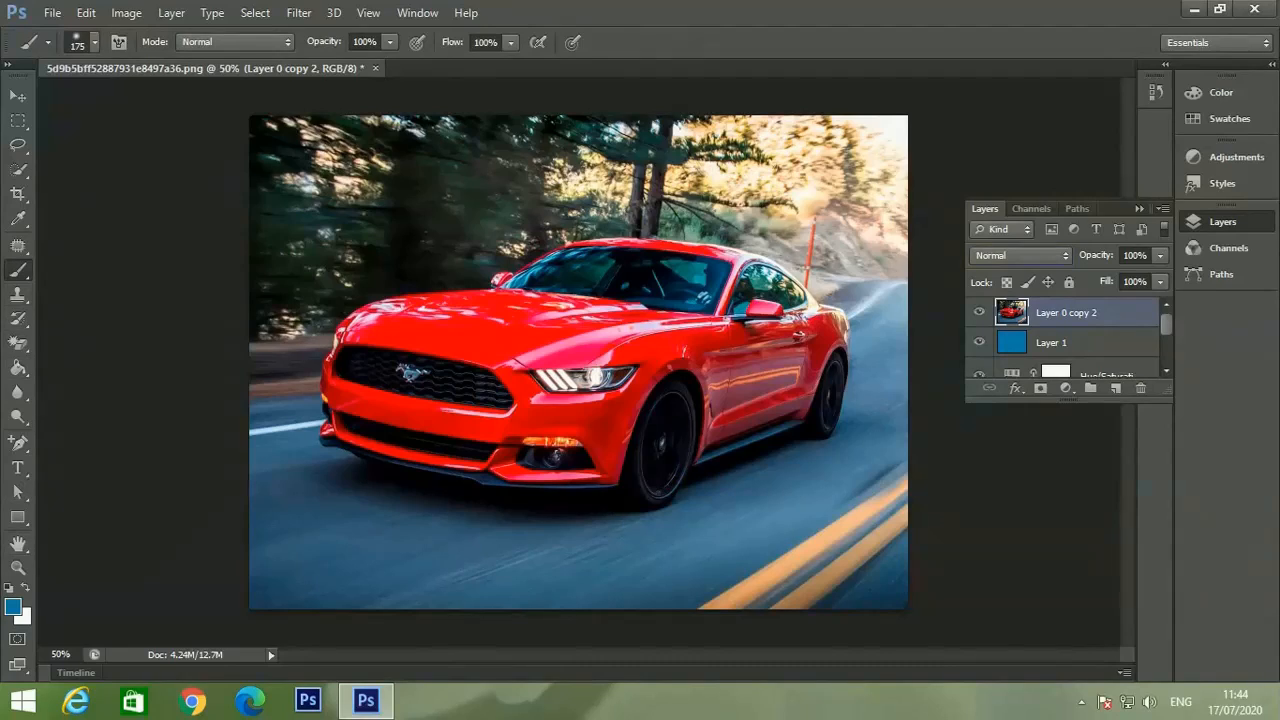
click(9, 589)
click(1040, 388)
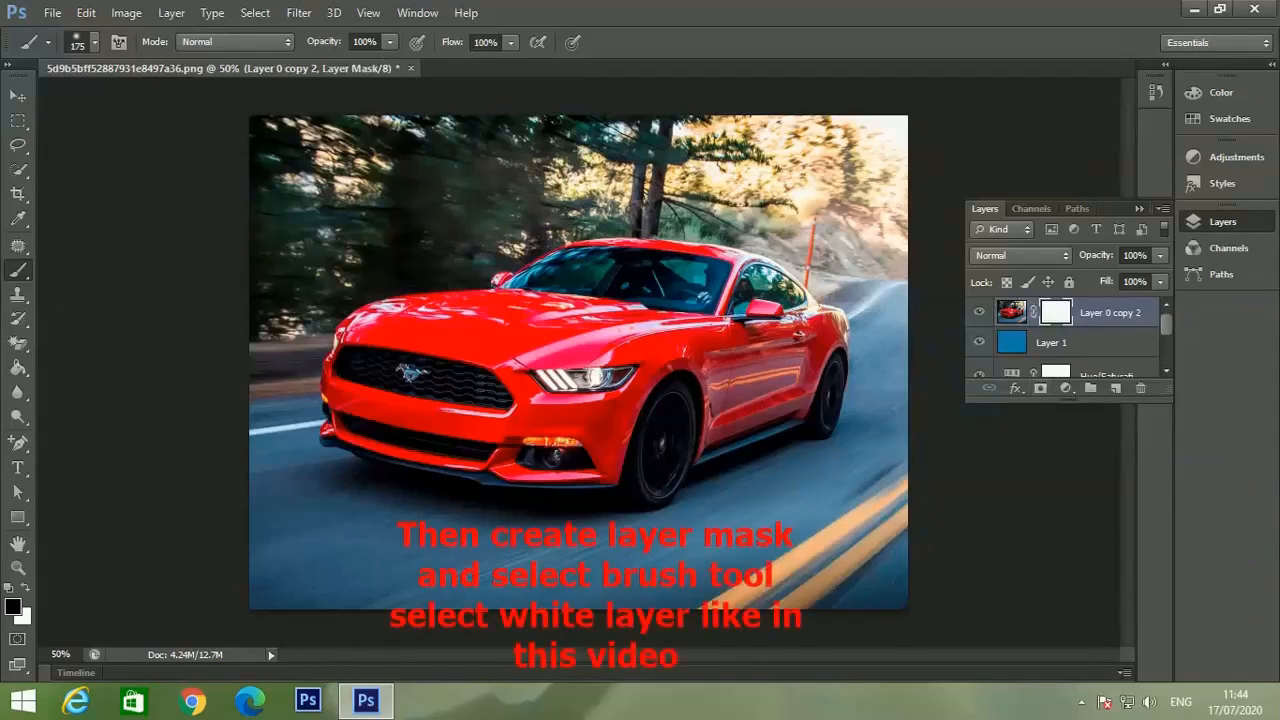
Paint black on the layer mask over the car's hood with a size 50 brush to reveal the blue
key(bracketleft)
key(bracketleft)
key(bracketleft)
key(bracketleft)
key(bracketleft)
key(bracketleft)
key(bracketleft)
key(bracketleft)
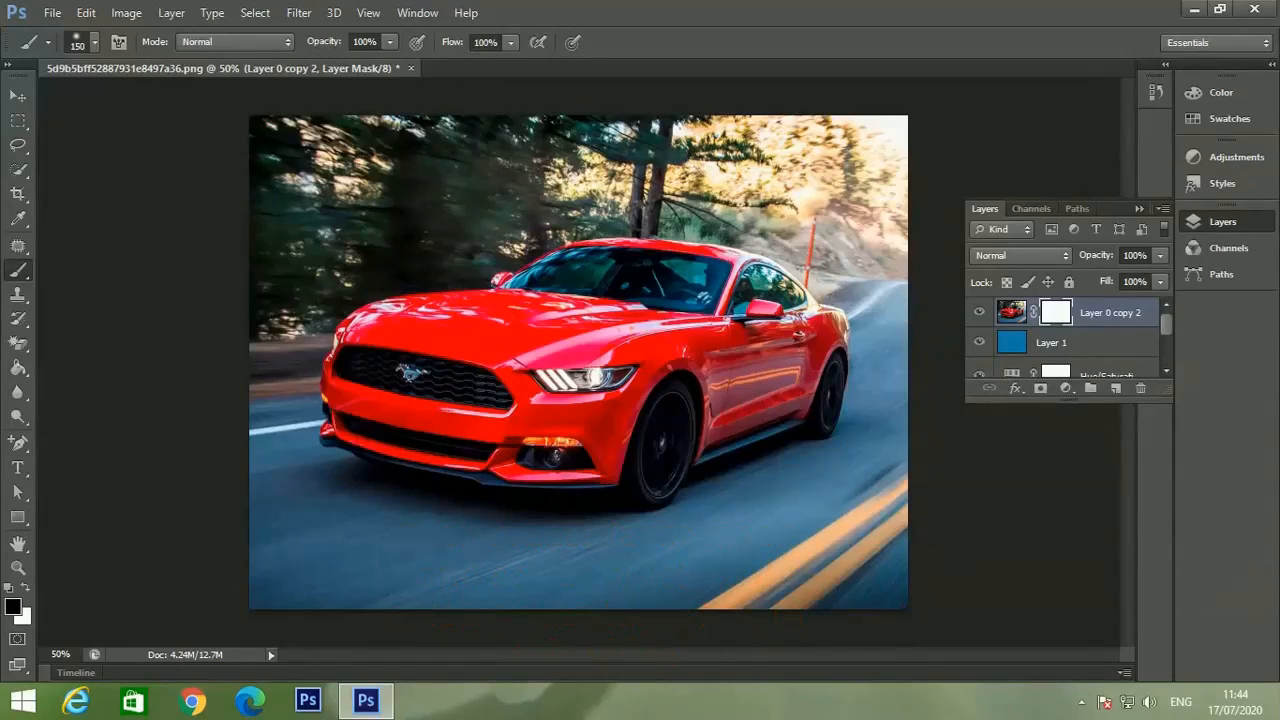
mouse_move(498, 333)
mouse_down()
mouse_move(510, 332)
mouse_move(482, 330)
mouse_move(540, 324)
mouse_move(490, 318)
mouse_move(576, 328)
mouse_move(496, 344)
mouse_move(468, 328)
mouse_move(512, 298)
mouse_move(465, 300)
mouse_move(462, 328)
mouse_move(442, 336)
mouse_move(445, 300)
mouse_move(478, 296)
mouse_move(476, 345)
mouse_move(440, 336)
mouse_move(505, 356)
mouse_move(598, 327)
mouse_up()
mouse_move(530, 350)
mouse_down()
mouse_move(598, 342)
mouse_move(556, 359)
mouse_move(606, 346)
mouse_up()
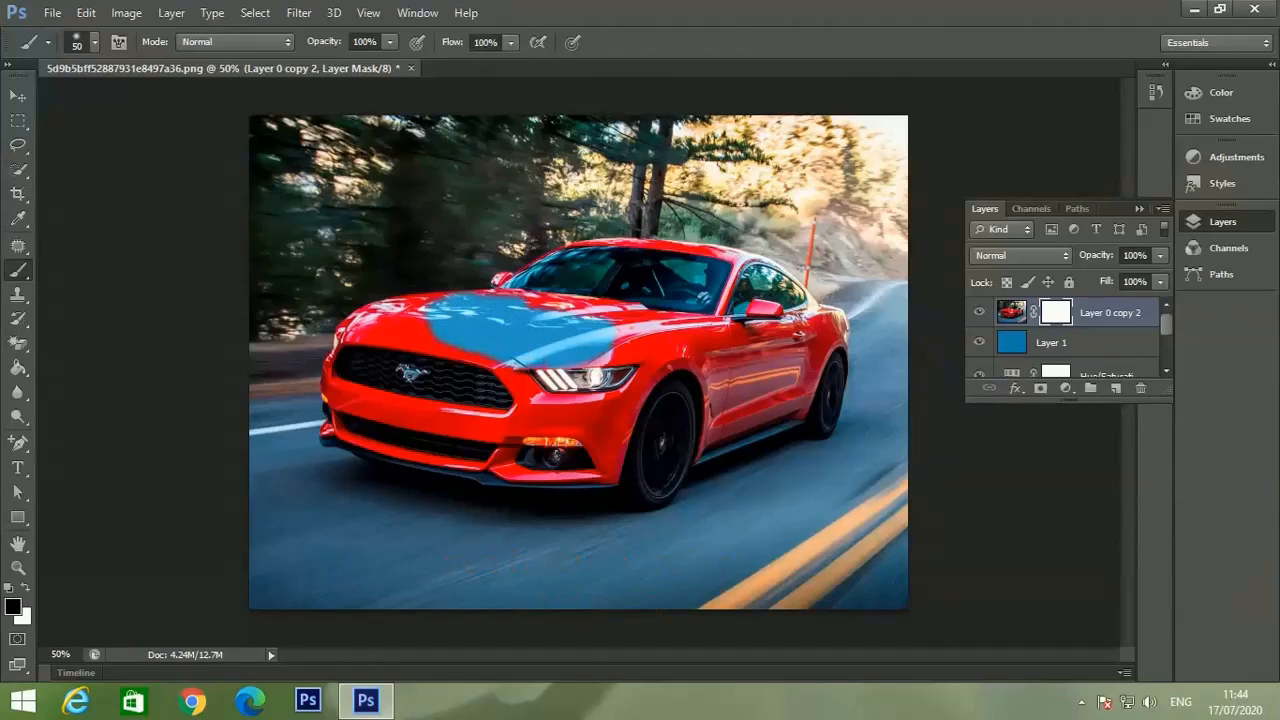
mouse_move(440, 300)
mouse_down()
mouse_move(400, 322)
mouse_move(420, 332)
mouse_move(400, 334)
mouse_move(435, 342)
mouse_up()
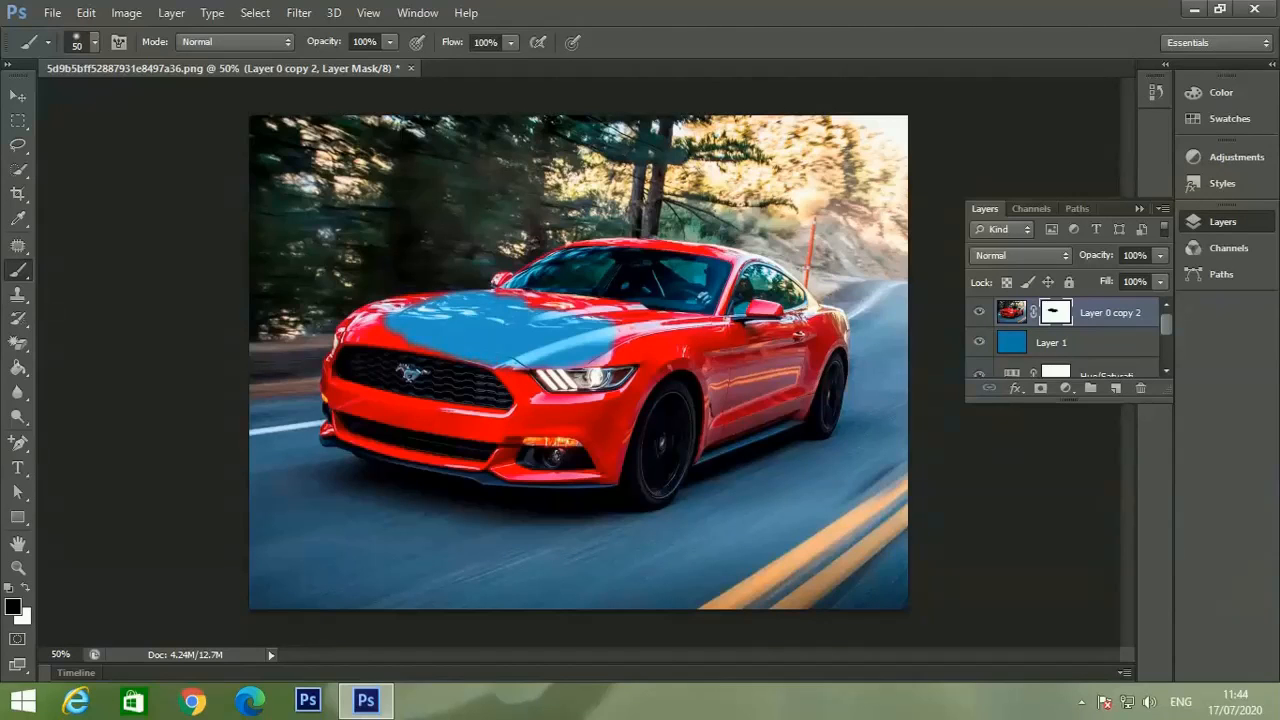
mouse_move(410, 334)
mouse_down()
mouse_move(386, 318)
mouse_move(400, 305)
mouse_move(374, 313)
mouse_move(390, 342)
mouse_move(350, 328)
mouse_move(443, 303)
mouse_move(415, 305)
mouse_move(415, 341)
mouse_move(400, 338)
mouse_up()
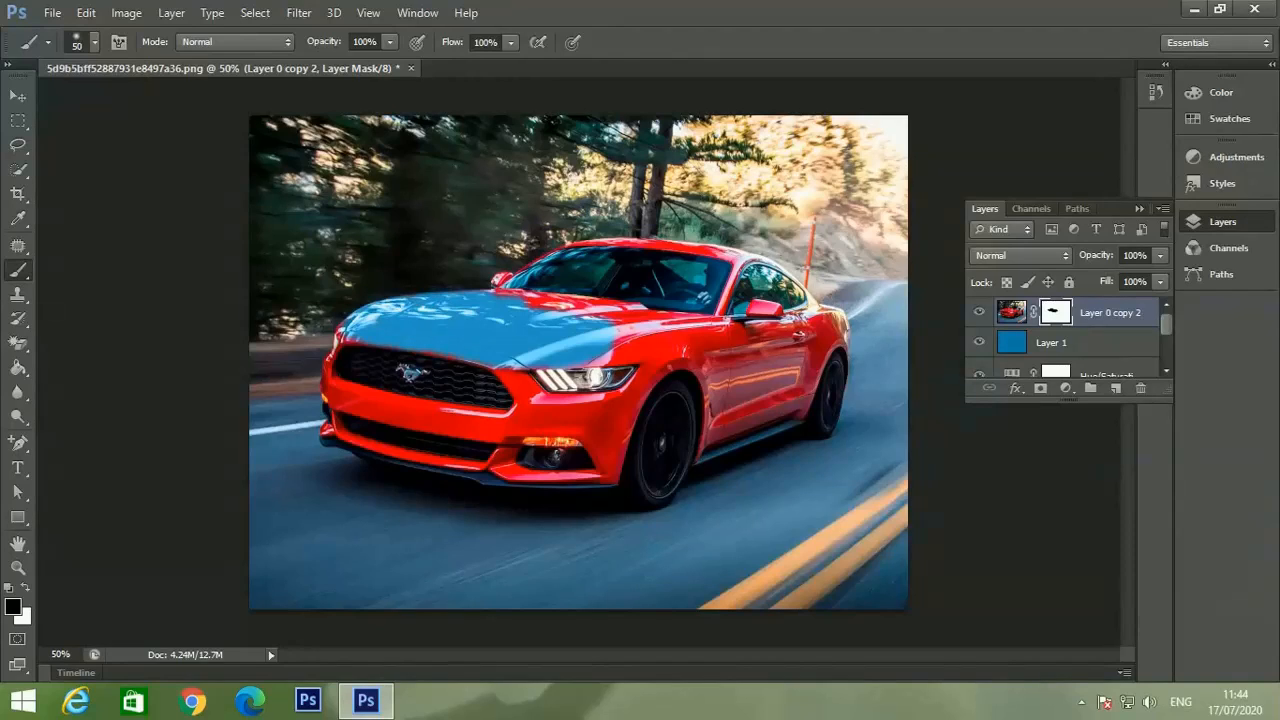
drag(362, 334, 350, 328)
mouse_move(552, 314)
mouse_down()
mouse_move(501, 293)
mouse_move(630, 315)
mouse_move(616, 322)
mouse_move(625, 303)
mouse_move(642, 316)
mouse_move(627, 335)
mouse_up()
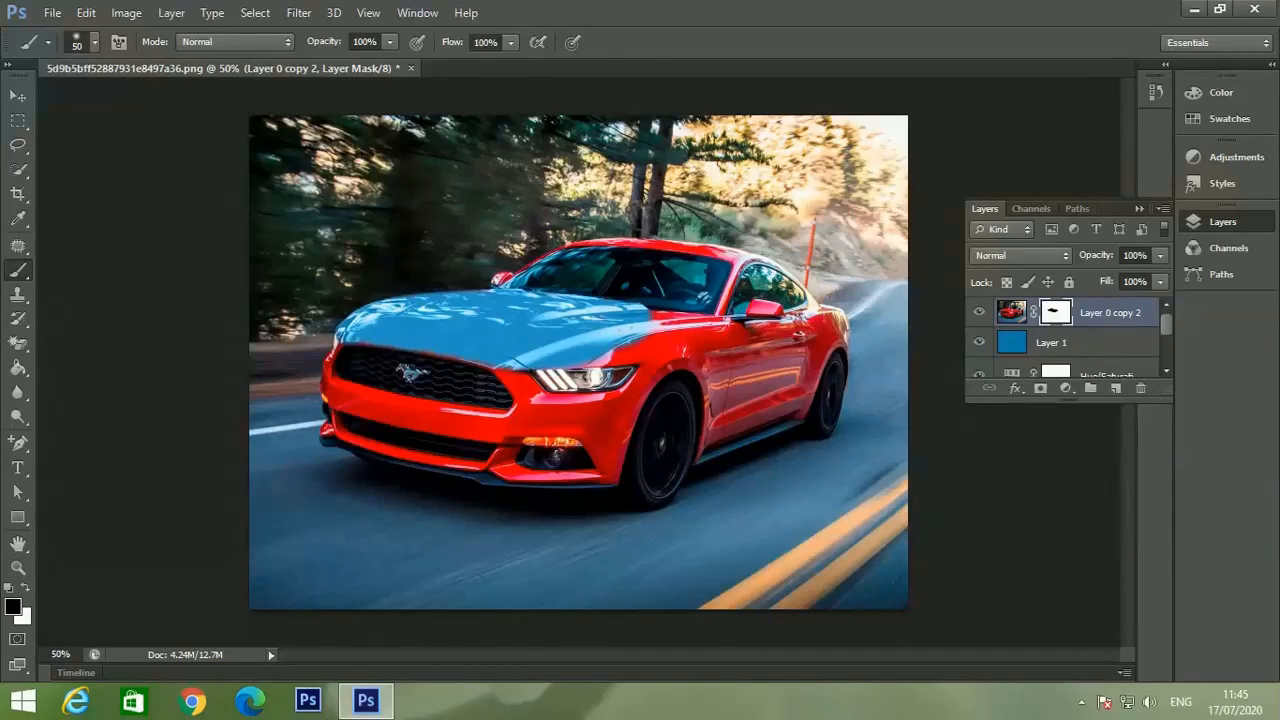
Mask out the red front fender and the bodywork around the headlight down to the front wheel arch
mouse_move(650, 315)
mouse_down()
mouse_move(702, 318)
mouse_move(632, 342)
mouse_move(668, 348)
mouse_move(694, 334)
mouse_move(628, 350)
mouse_up()
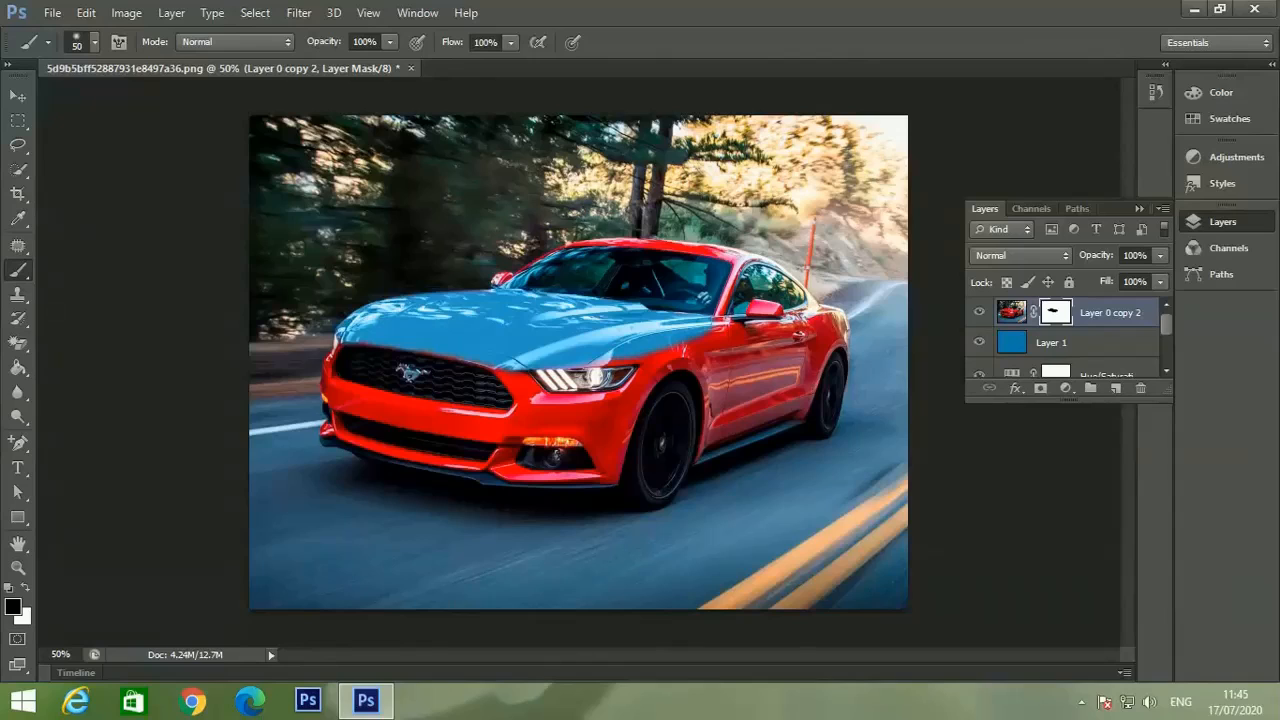
drag(696, 338, 608, 362)
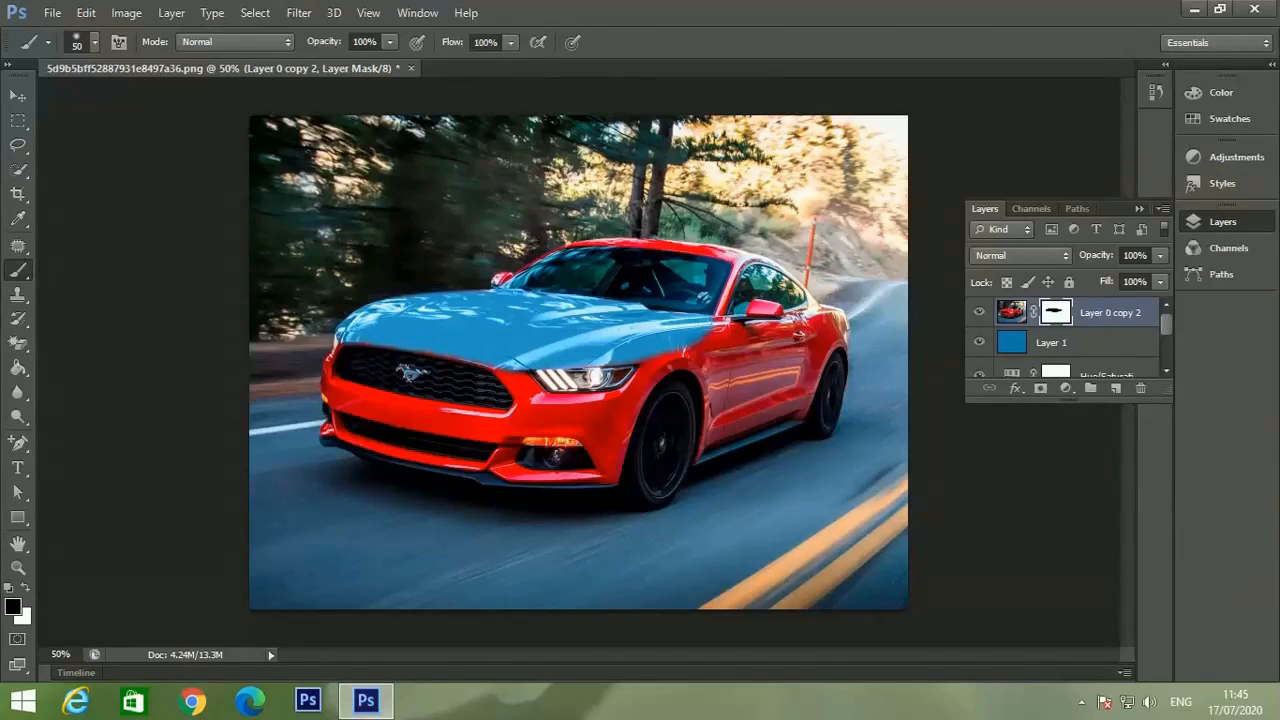
mouse_move(658, 358)
mouse_down()
mouse_move(669, 354)
mouse_move(638, 386)
mouse_move(647, 363)
mouse_move(622, 432)
mouse_move(616, 418)
mouse_move(552, 410)
mouse_move(610, 402)
mouse_move(548, 406)
mouse_move(515, 378)
mouse_move(526, 380)
mouse_up()
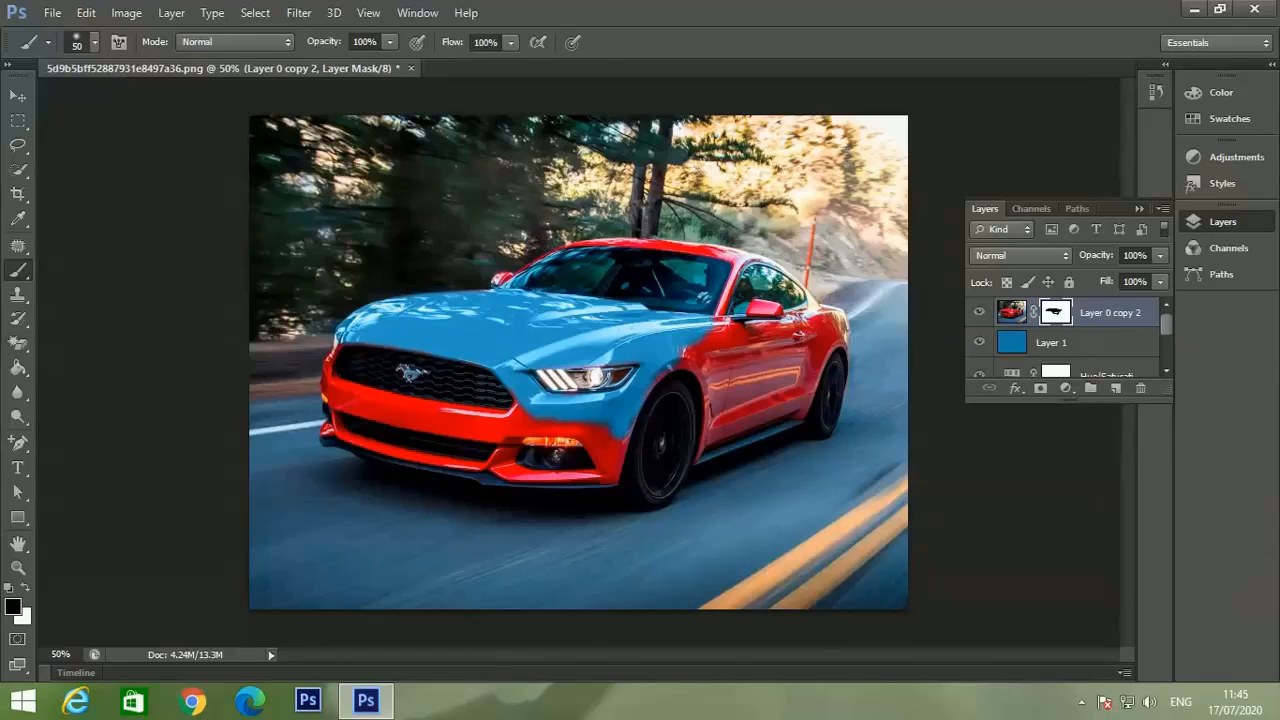
mouse_move(577, 422)
mouse_down()
mouse_move(517, 412)
mouse_move(600, 430)
mouse_move(610, 452)
mouse_up()
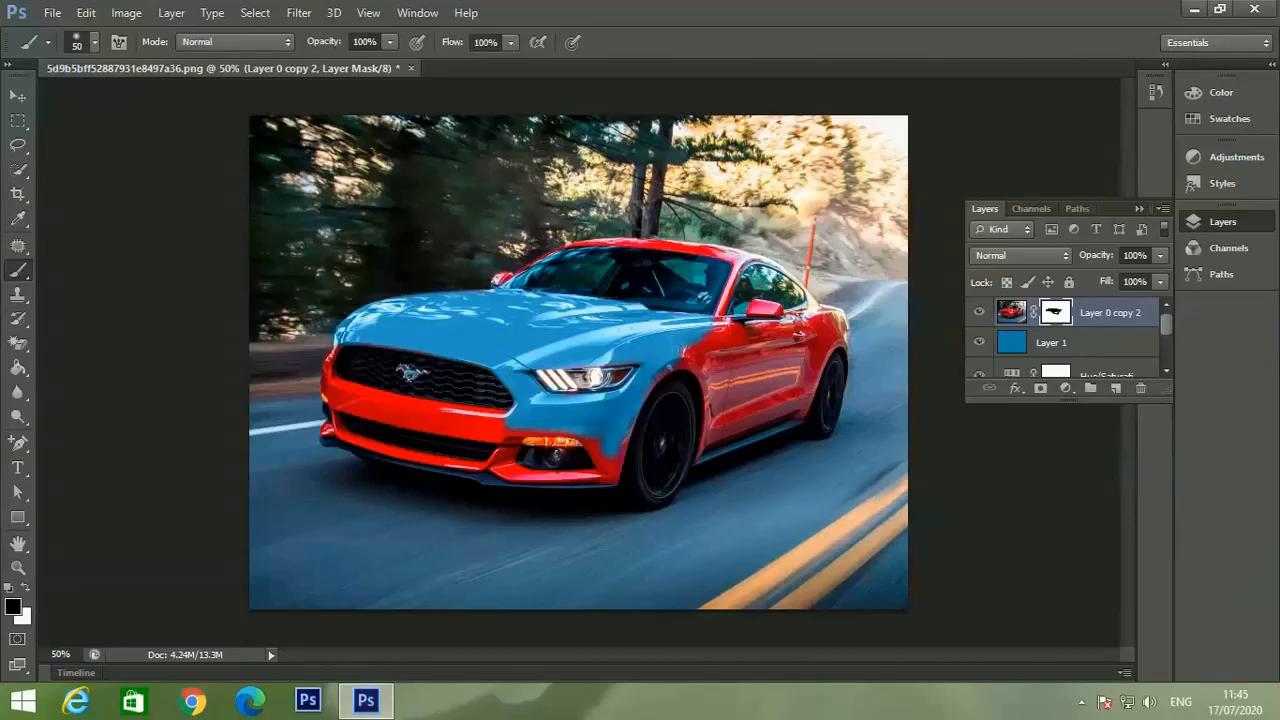
click(593, 443)
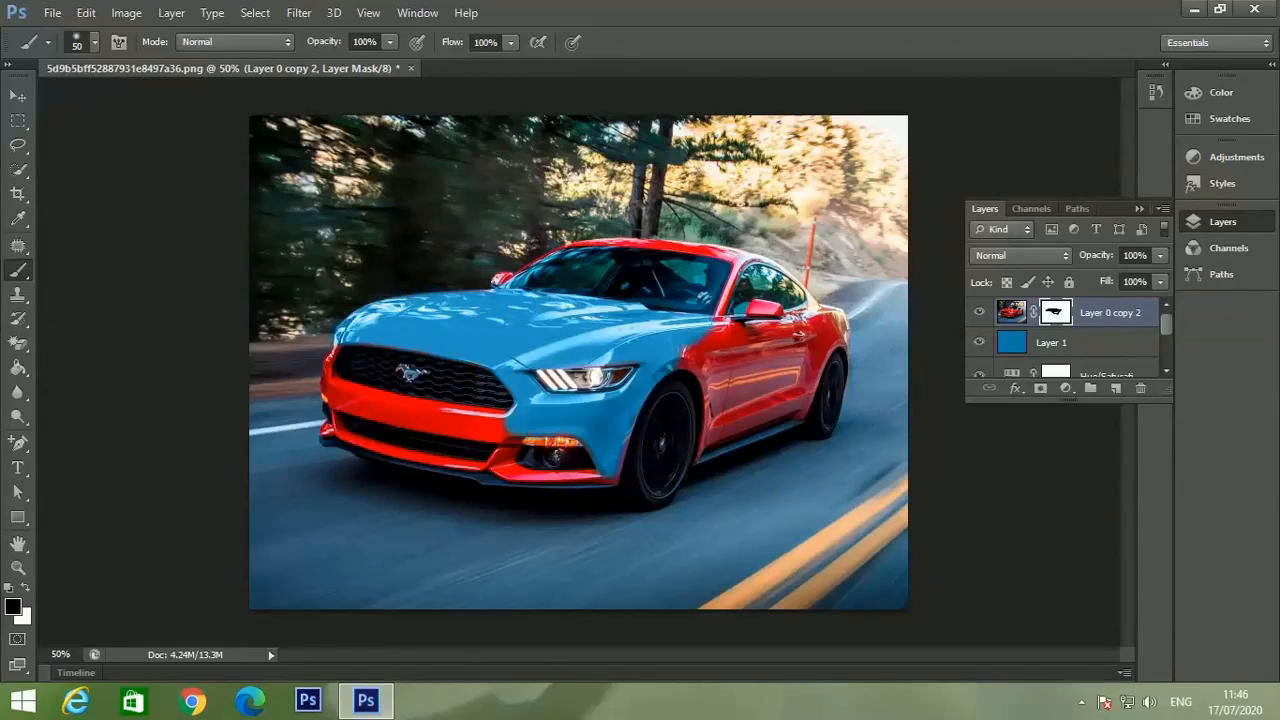
Mask out the red bumper band below the grille, finishing the grille's outer edge with a size 20 brush
mouse_move(500, 426)
mouse_down()
mouse_move(462, 432)
mouse_move(484, 434)
mouse_up()
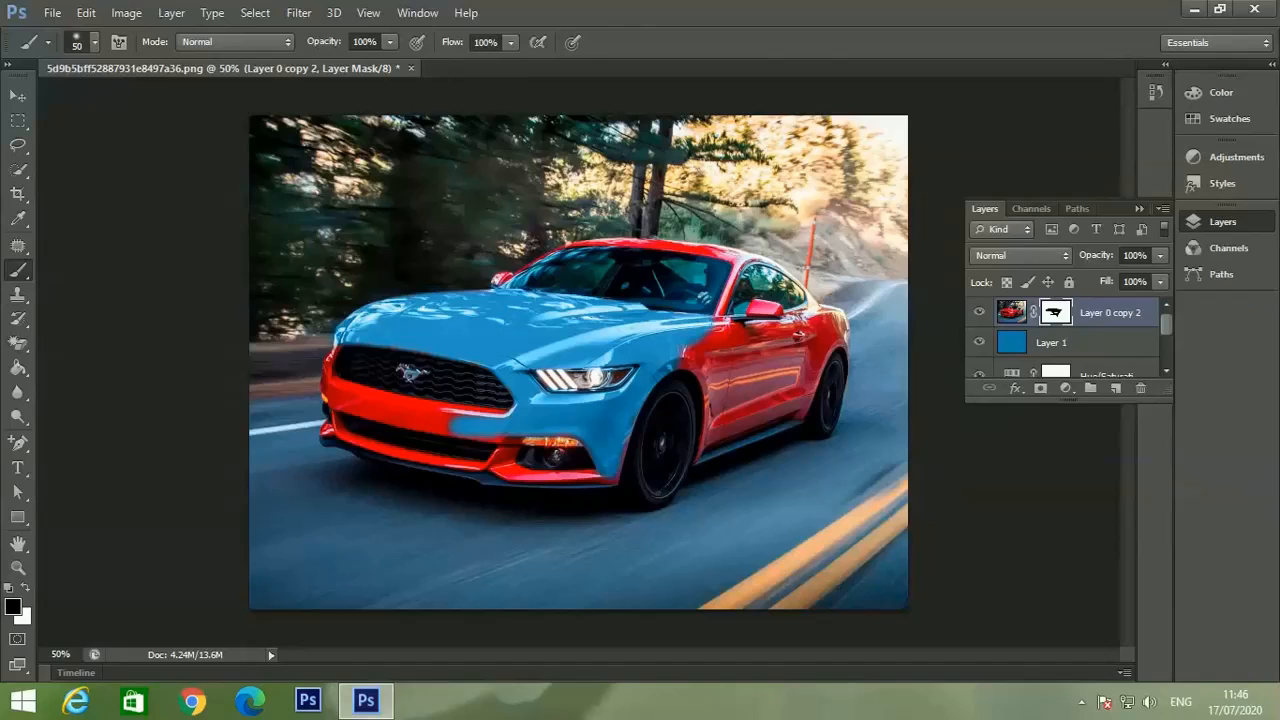
mouse_move(468, 424)
mouse_down()
mouse_move(486, 421)
mouse_move(356, 404)
mouse_move(508, 437)
mouse_up()
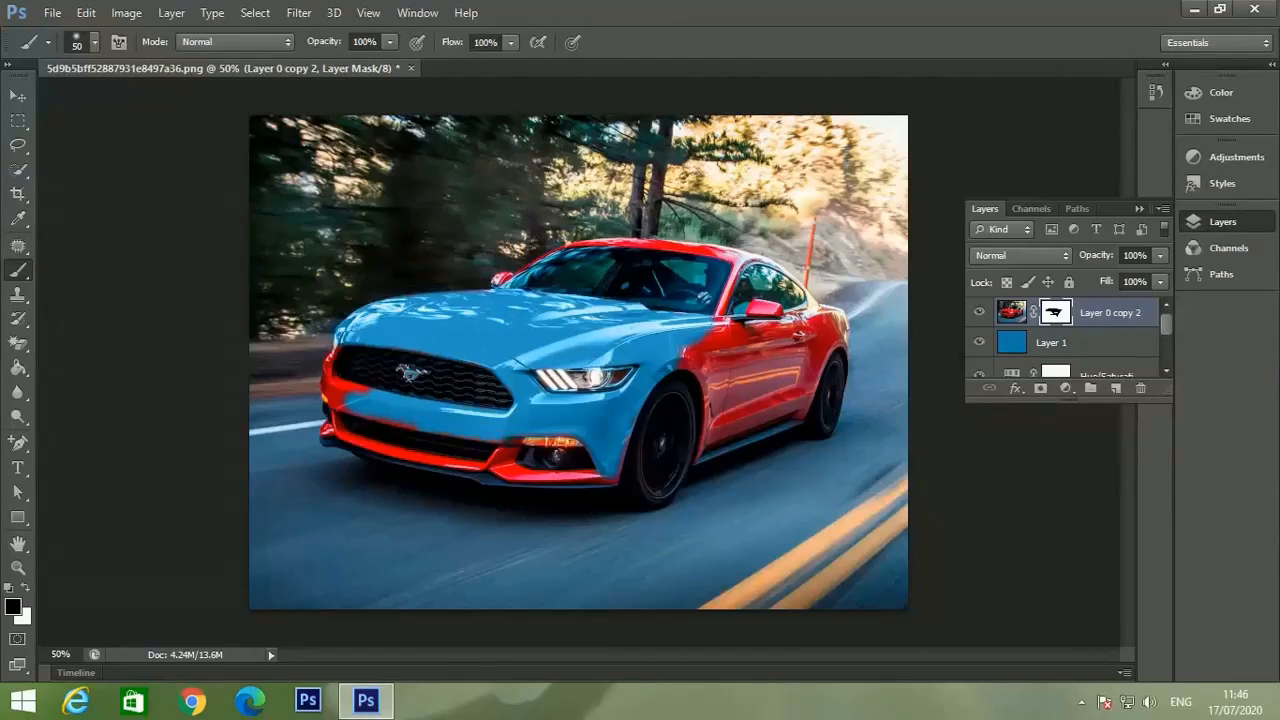
mouse_move(410, 426)
mouse_down()
mouse_move(358, 418)
mouse_move(340, 405)
mouse_move(360, 390)
mouse_move(334, 398)
mouse_move(334, 386)
mouse_up()
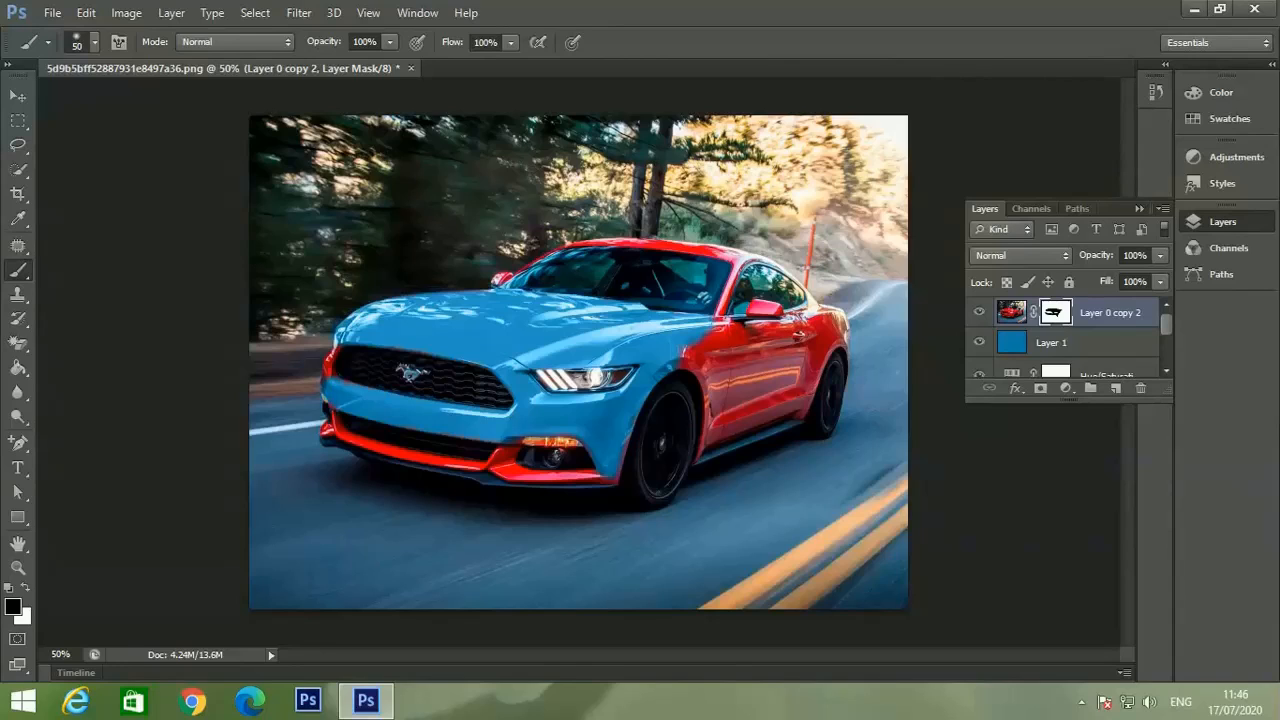
key(bracketleft)
key(bracketleft)
drag(328, 374, 329, 362)
Mask out the red trim beneath and around the fog light with the size 20 brush
drag(595, 478, 582, 475)
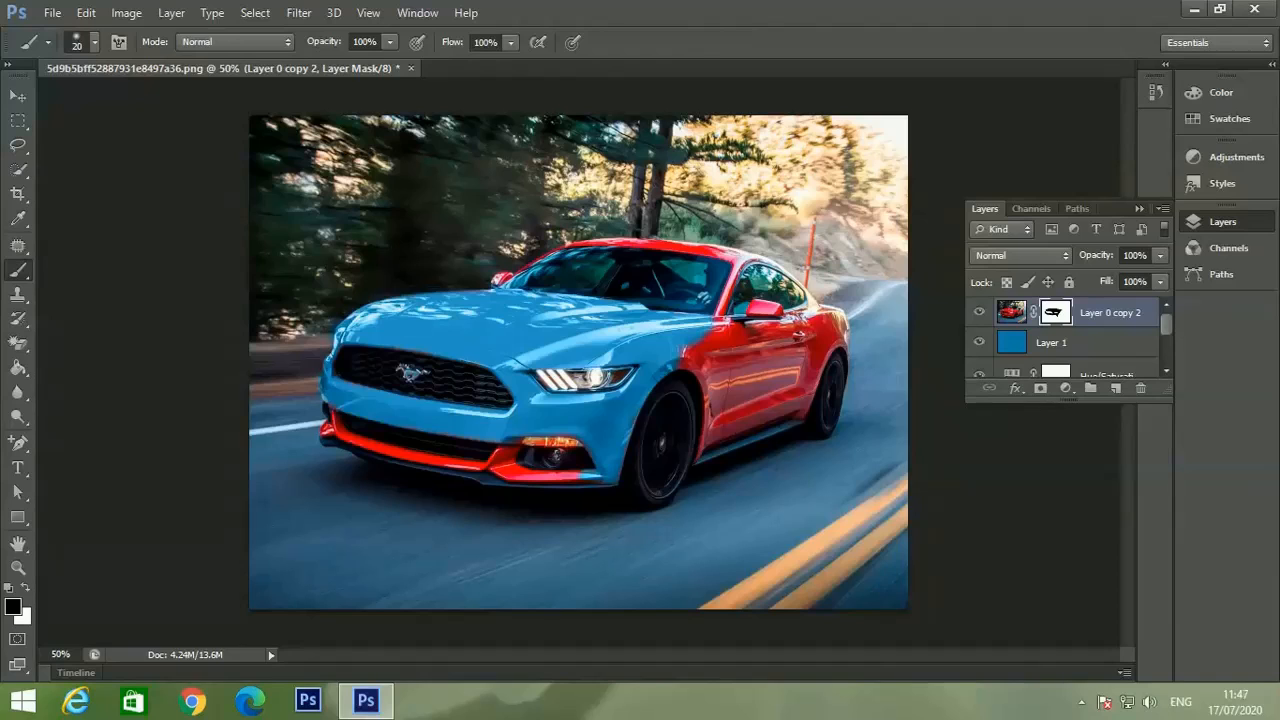
mouse_move(575, 476)
mouse_down()
mouse_move(502, 472)
mouse_move(508, 458)
mouse_up()
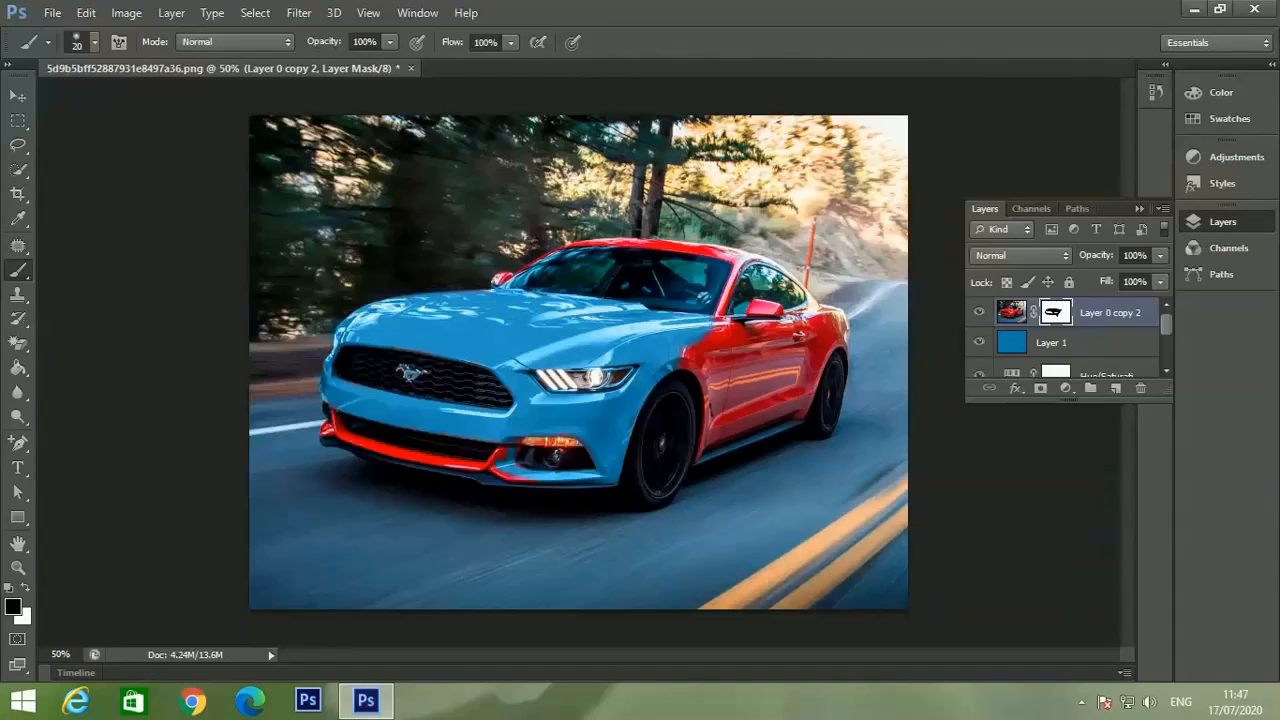
drag(504, 455, 501, 450)
click(520, 476)
click(506, 477)
click(495, 470)
click(493, 461)
click(1081, 702)
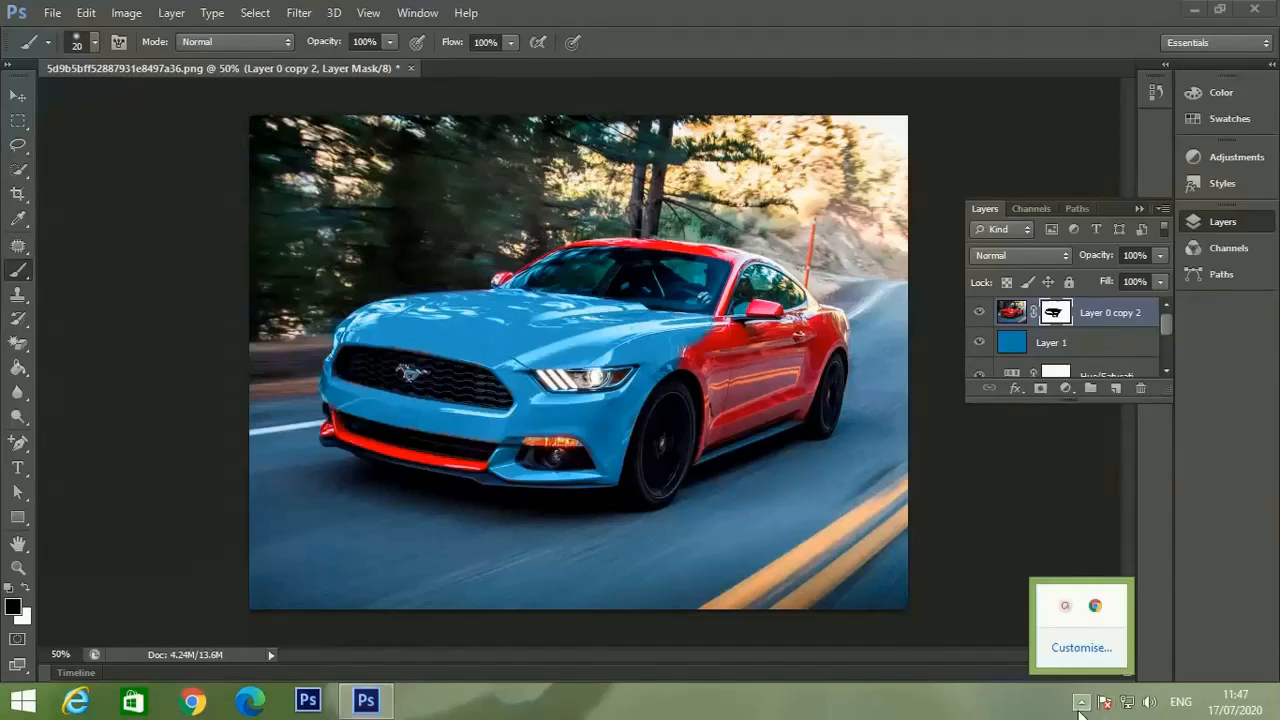
click(1066, 607)
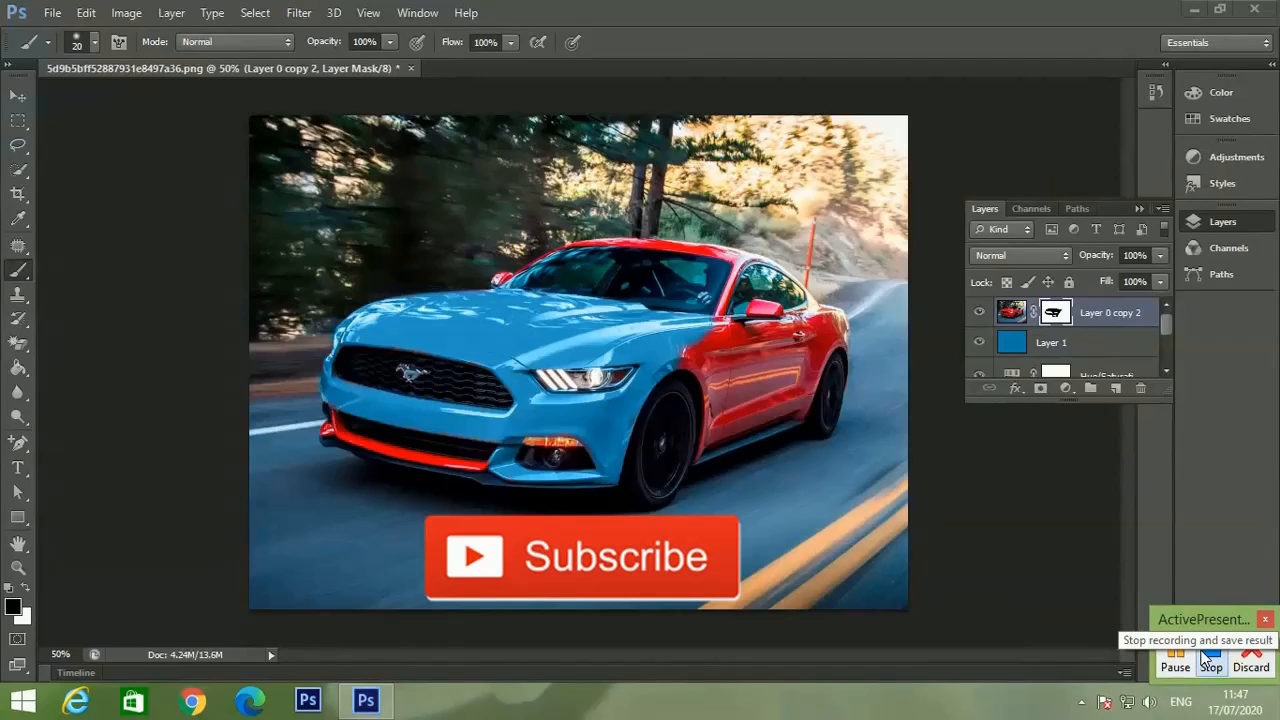
click(1210, 655)
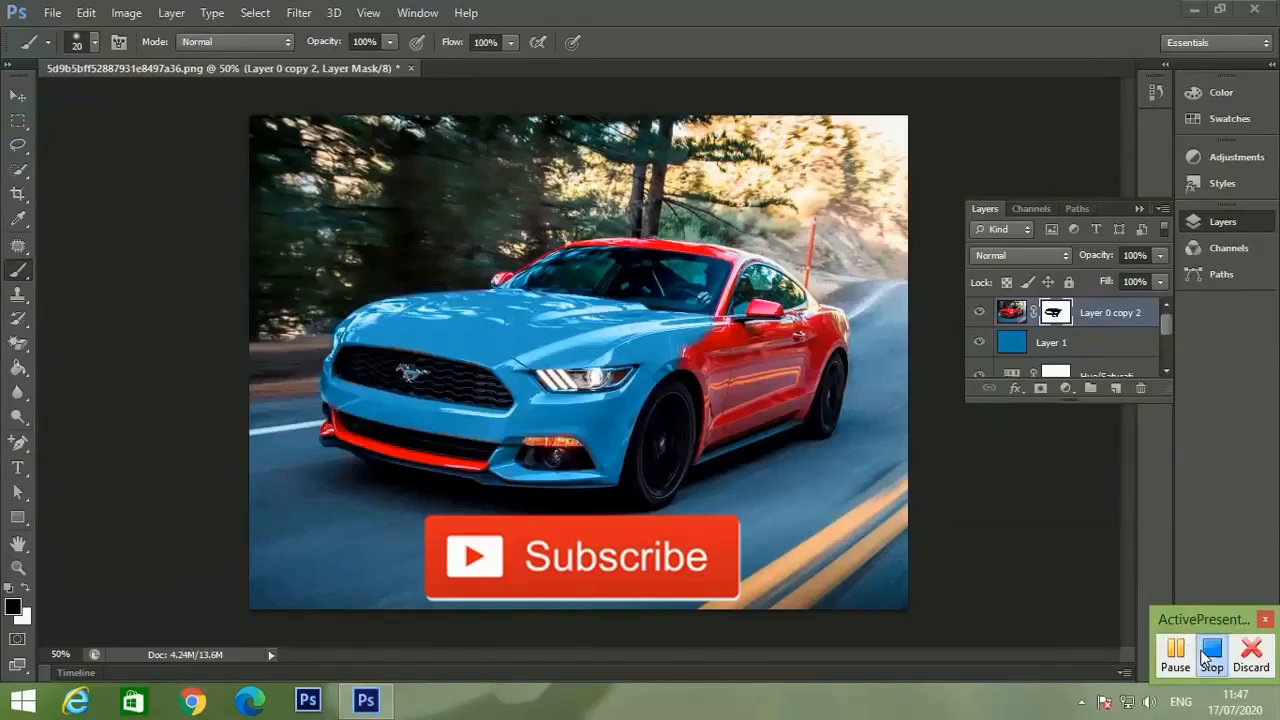